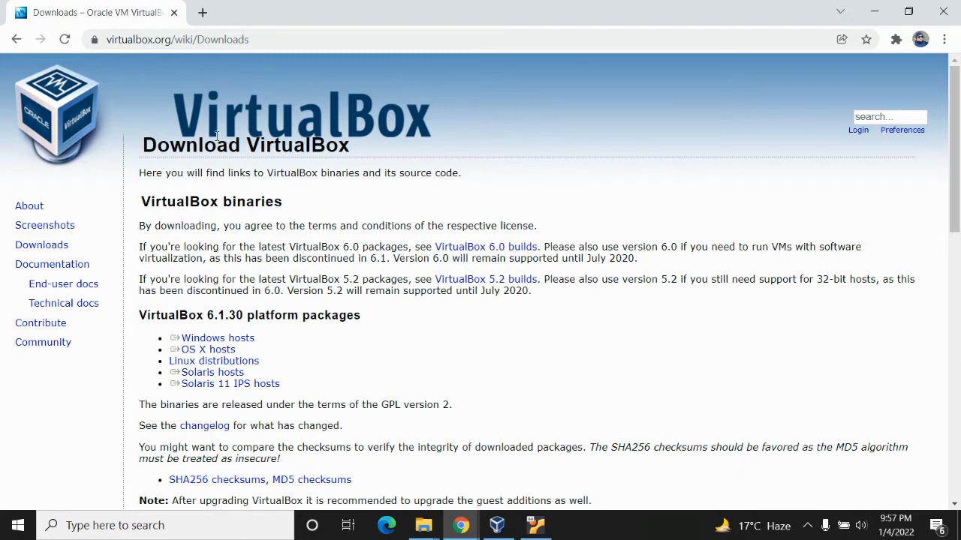
left_click(292, 41)
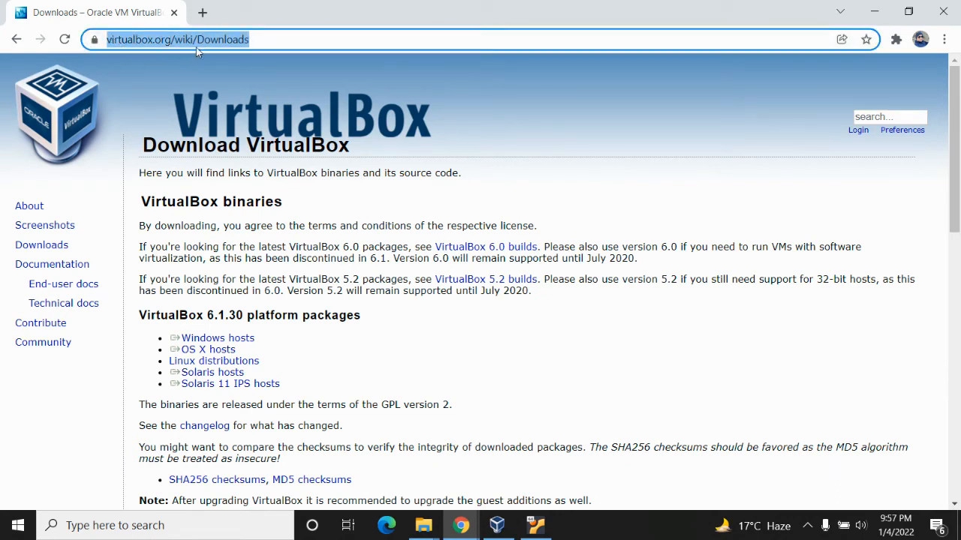
left_click(472, 344)
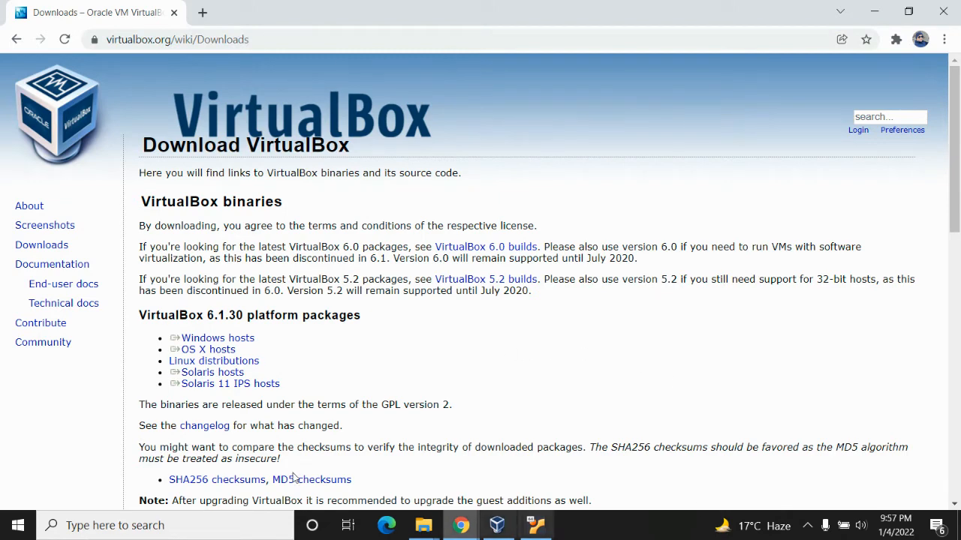
left_click(18, 525)
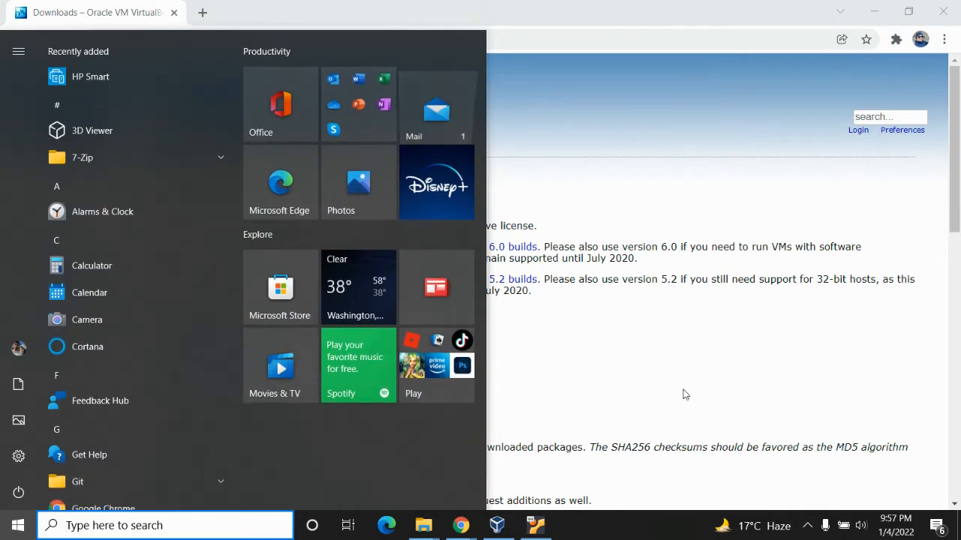
left_click(711, 361)
Download the VirtualBox 6.1.30 platform package for Windows hosts
double_click(154, 319)
left_click(233, 316)
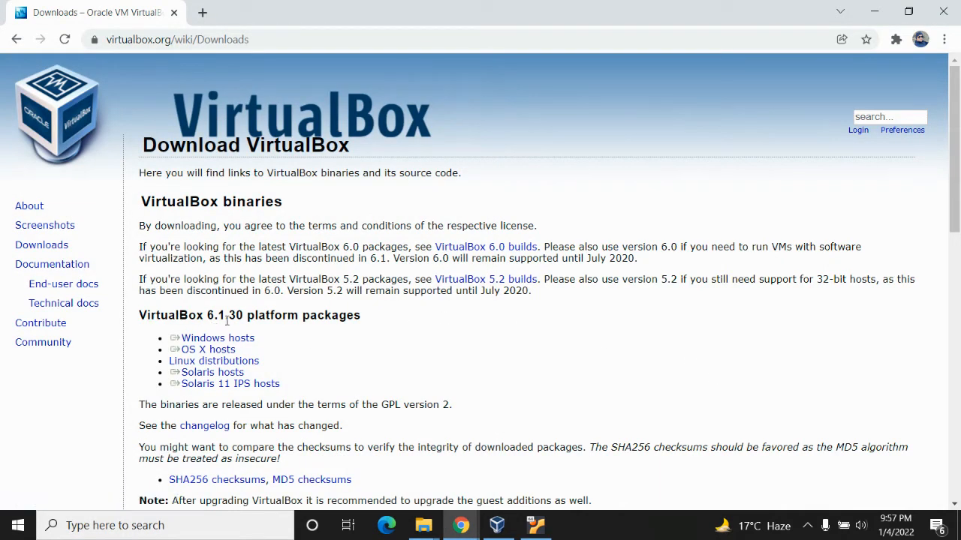
triple_click(239, 341)
left_click(240, 342)
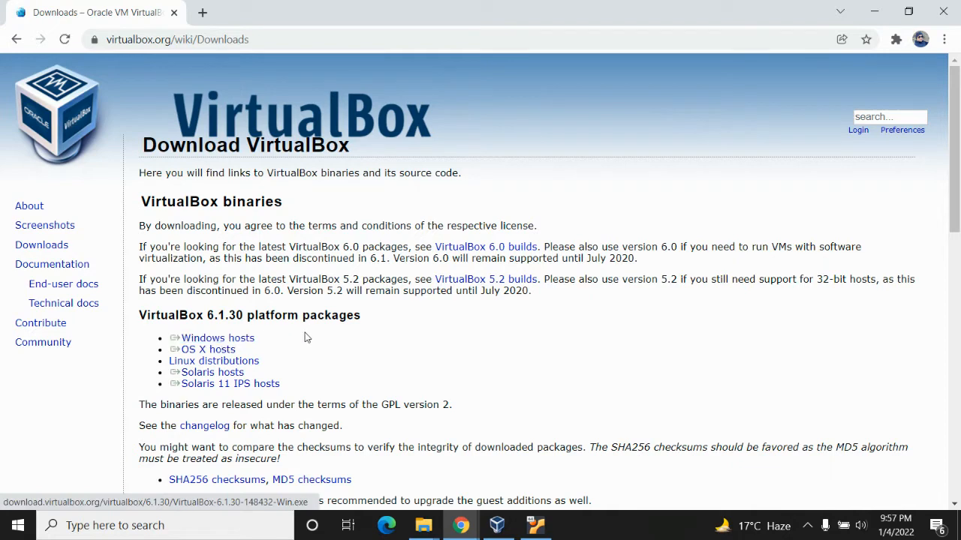
Search the web for "ubuntu download" in a new tab and open the Ubuntu Desktop download page from the results
left_click(203, 13)
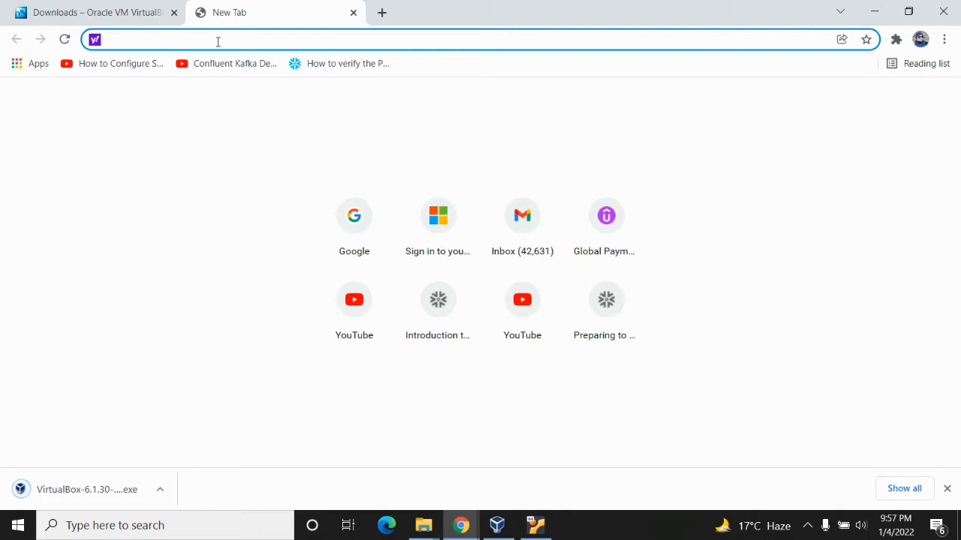
type("ub")
key("Return")
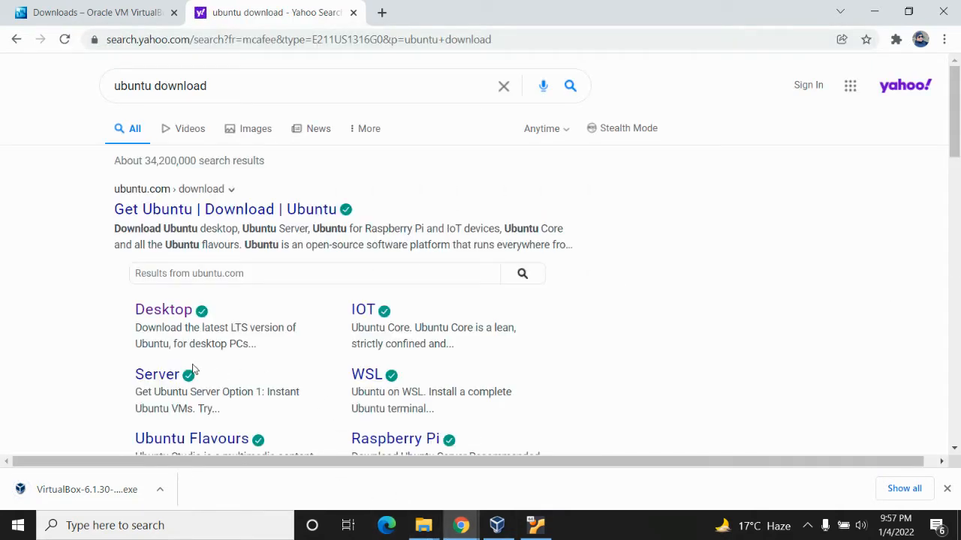
left_click(181, 320)
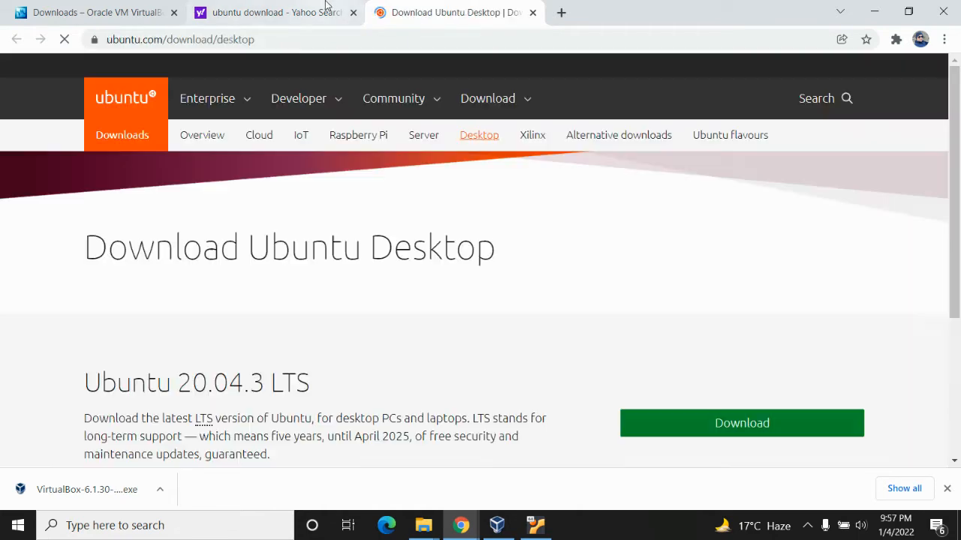
Start the Ubuntu 20.04.3 LTS desktop image download and pause it
left_click(728, 427)
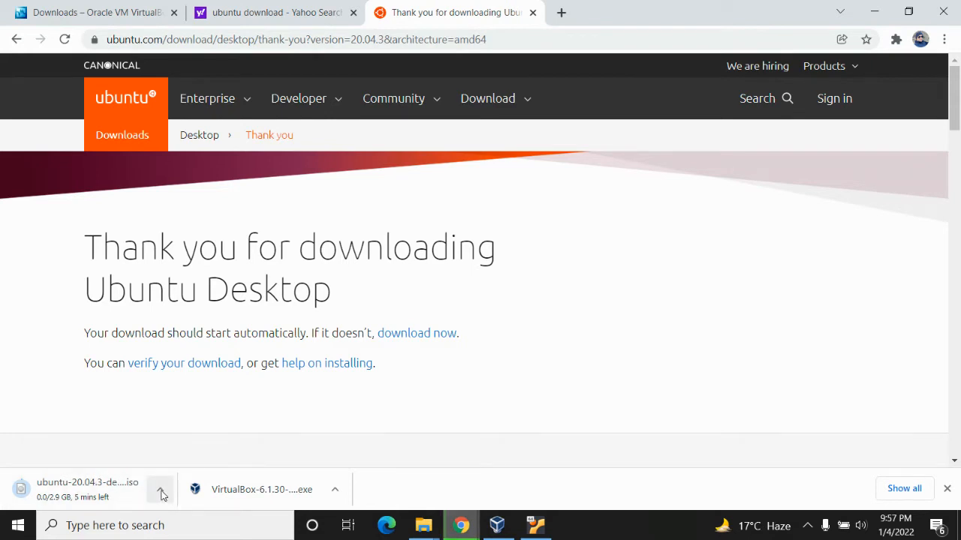
left_click(162, 492)
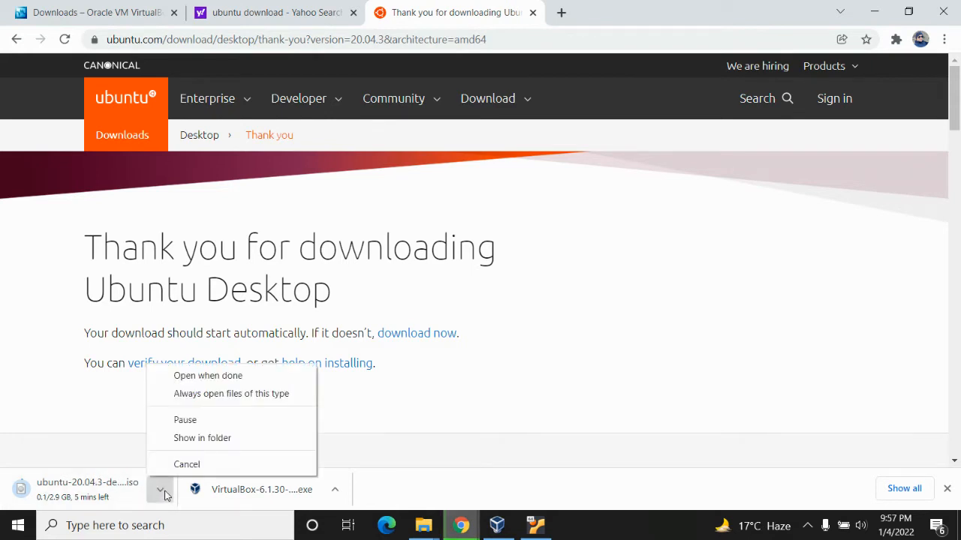
left_click(212, 426)
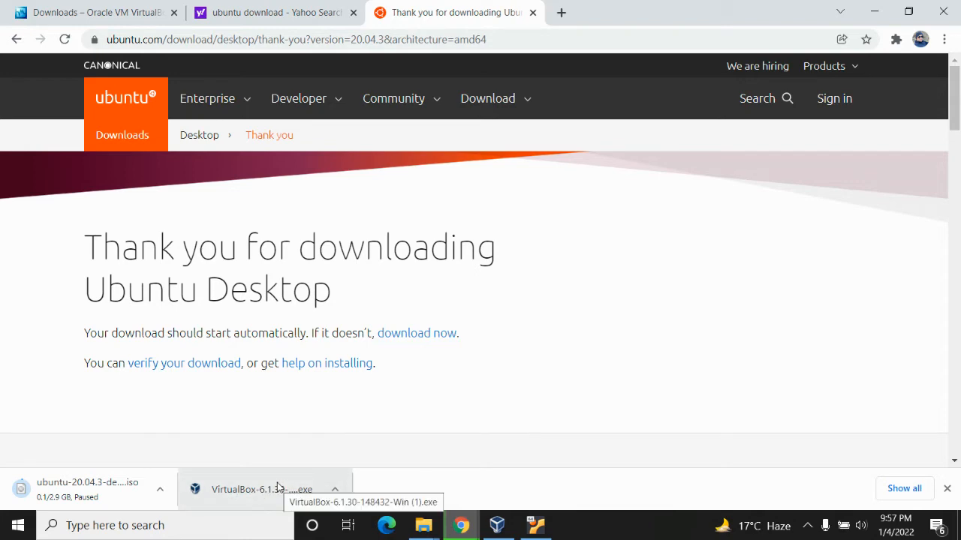
Switch to VirtualBox, bring up the running Ubuntu-kafka 50GB virtual machine and unlock it with the account password
left_click(497, 525)
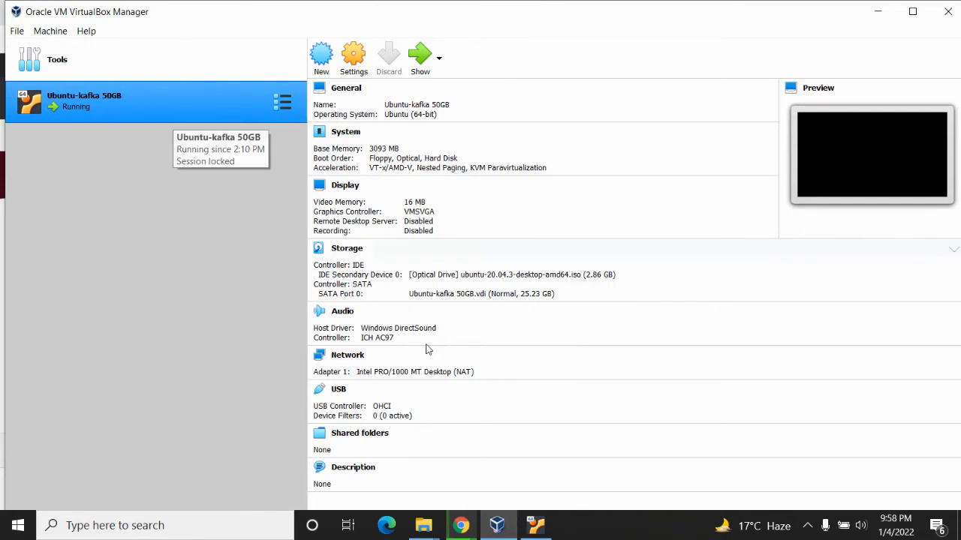
left_click(535, 526)
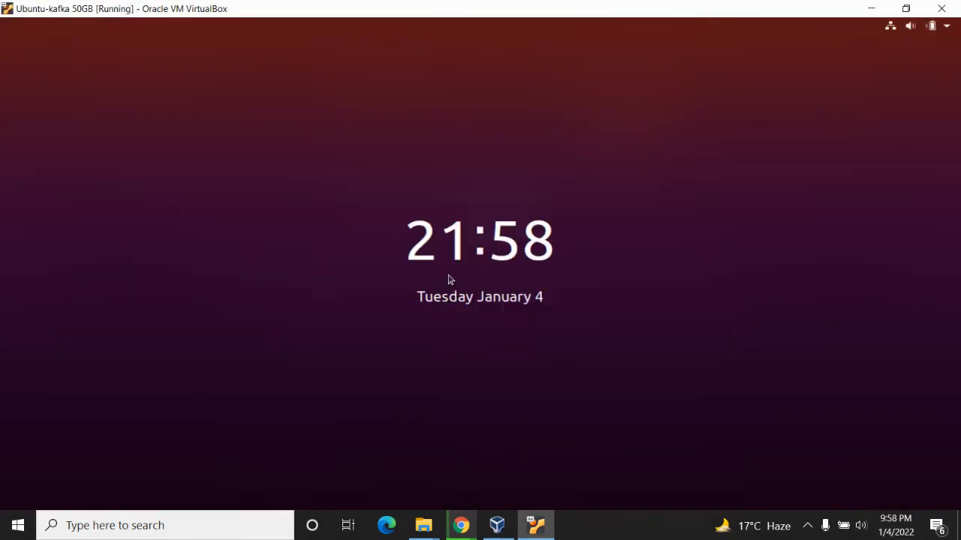
left_click(454, 302)
type("******")
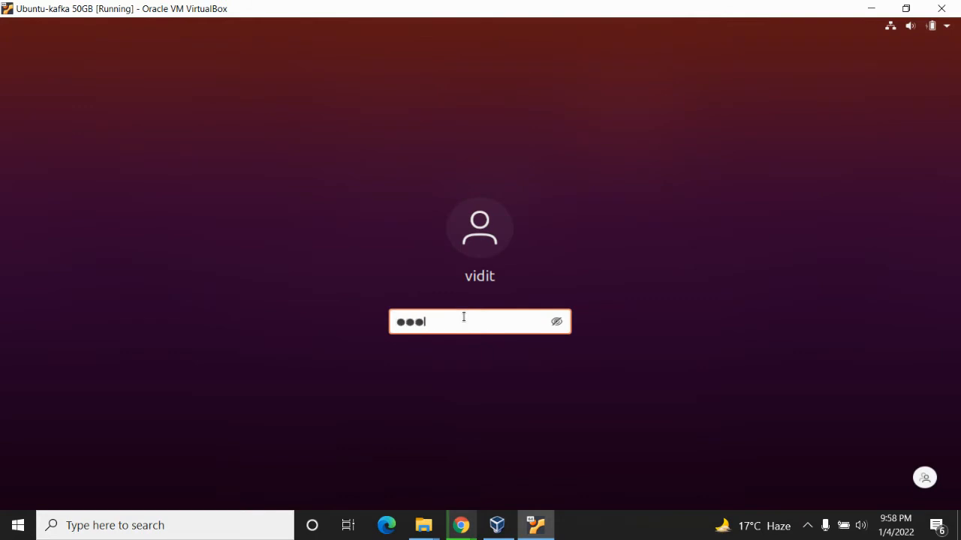
key("Return")
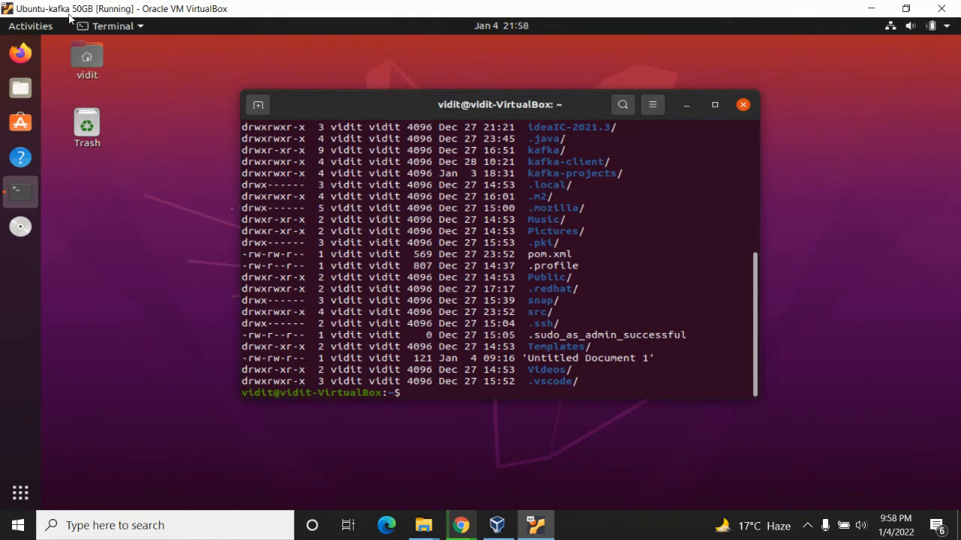
Minimize the guest's Terminal and the Ubuntu-kafka 50GB machine window to return to the VirtualBox Manager
left_click(686, 104)
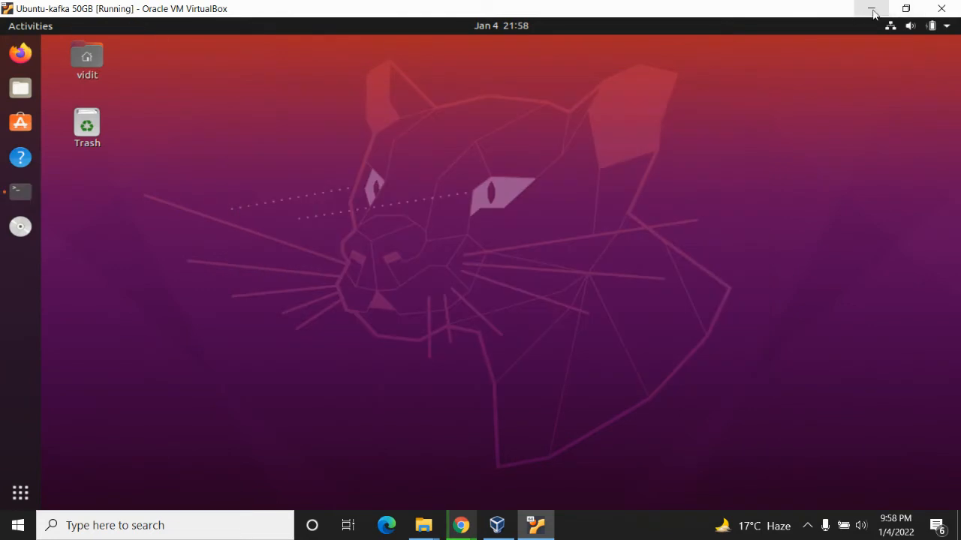
left_click(871, 9)
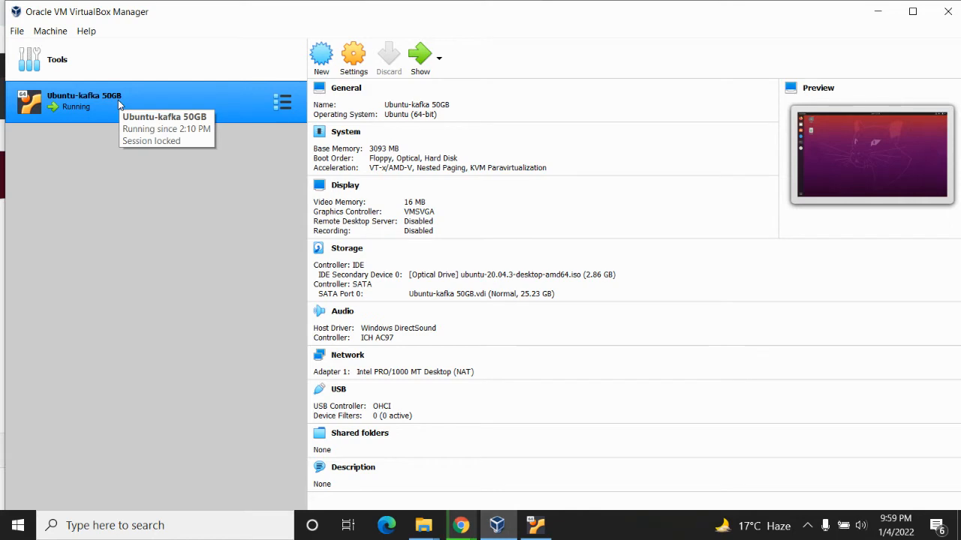
Start creating a new virtual machine and name it Ubuntu-test
left_click(324, 60)
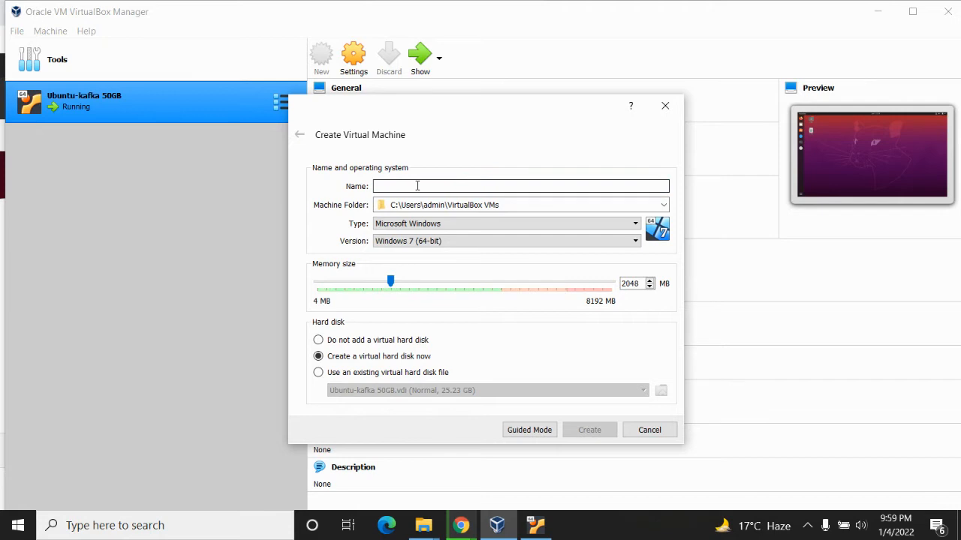
type("Ubun")
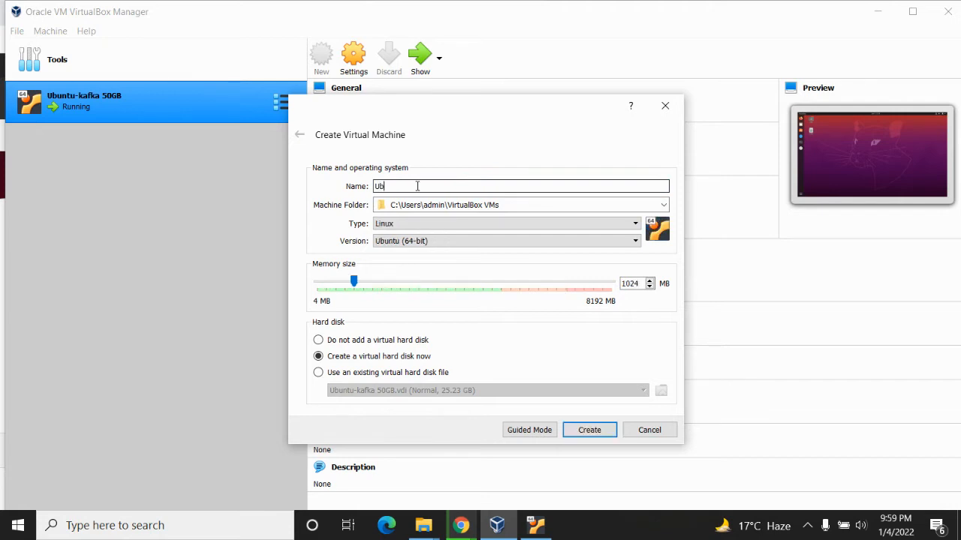
type("untu-test")
Choose Linux as the operating system type and Ubuntu (64-bit) as the version for the new machine
left_click(454, 228)
left_click(454, 228)
left_click(453, 228)
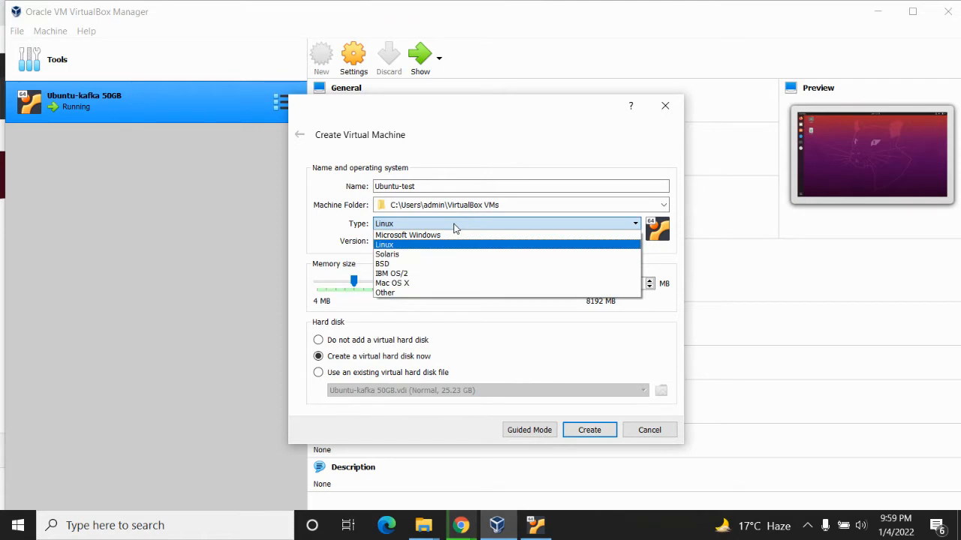
left_click(402, 245)
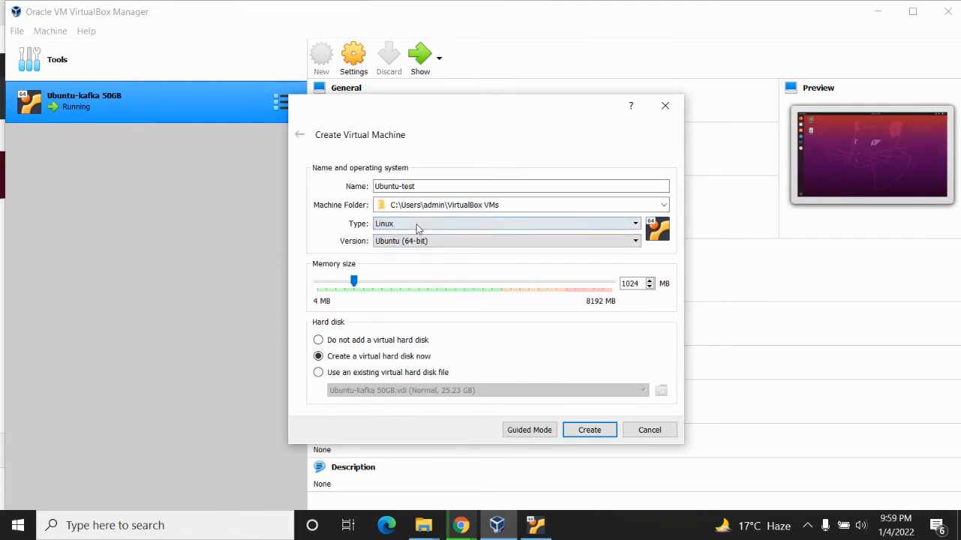
left_click(405, 241)
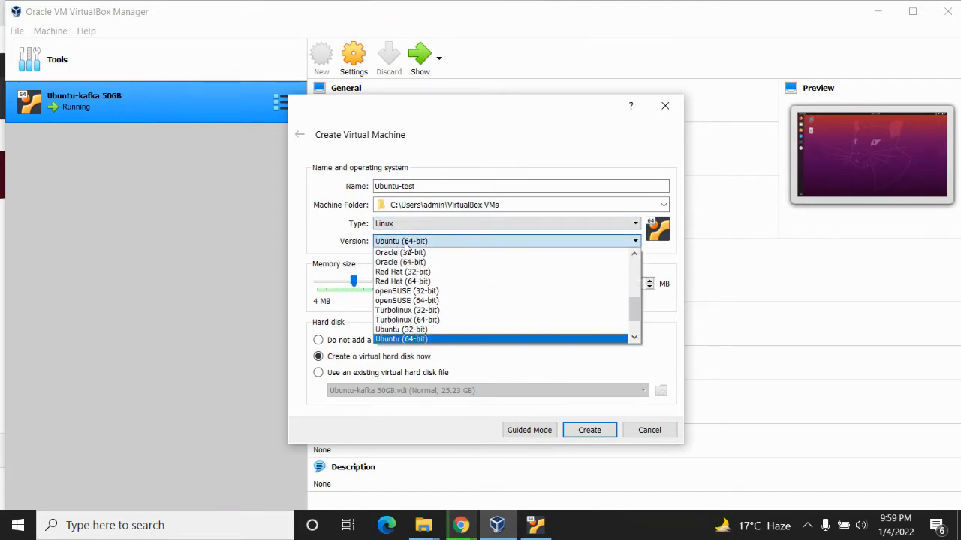
left_click(407, 340)
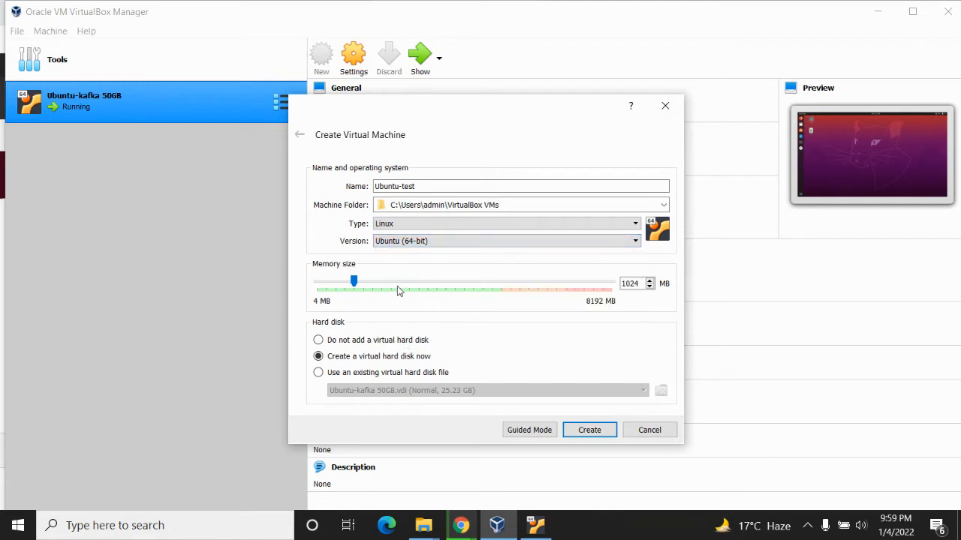
Set the new machine's memory size to 2048 MB
double_click(631, 284)
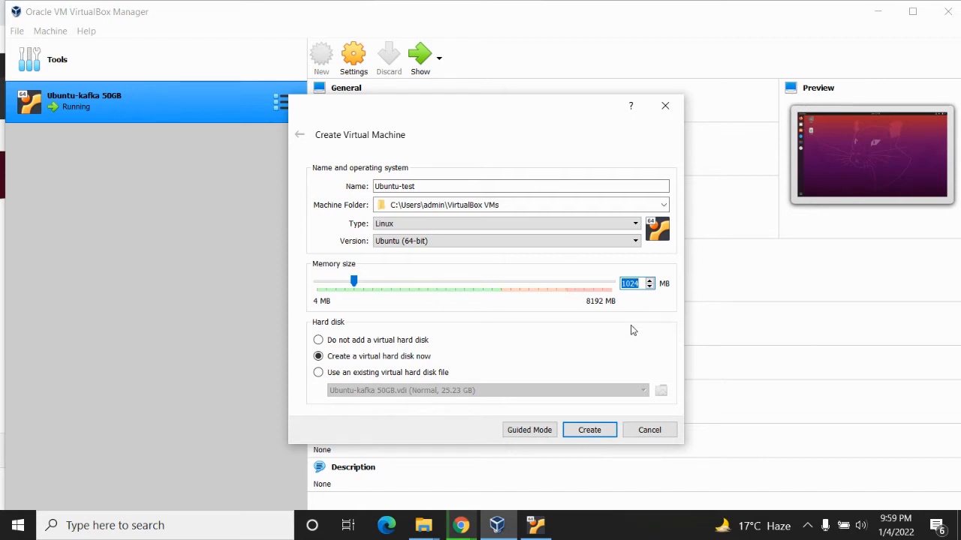
type("2048")
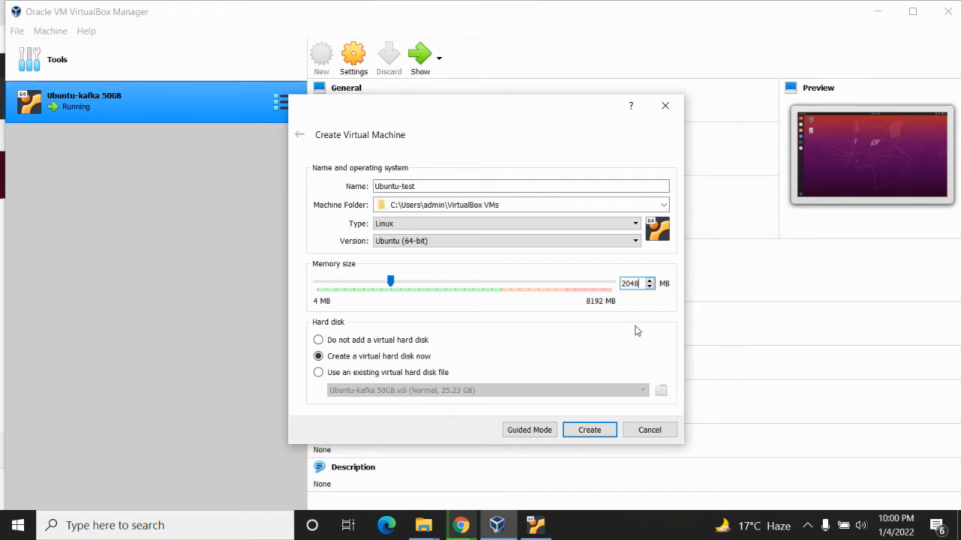
Set the memory size to 3072 MB and proceed to creating the machine's virtual hard disk
key("BackSpace")
key("BackSpace")
key("BackSpace")
key("BackSpace")
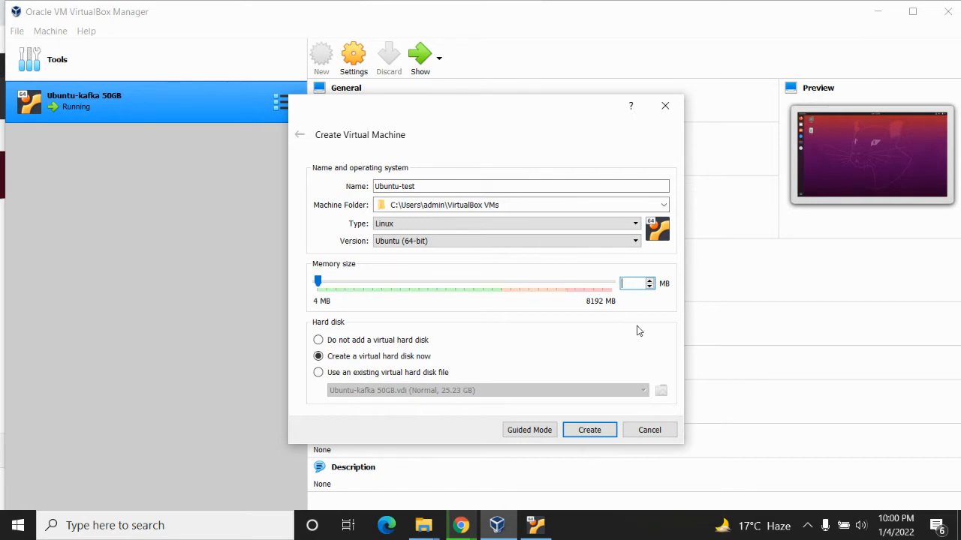
type("3072")
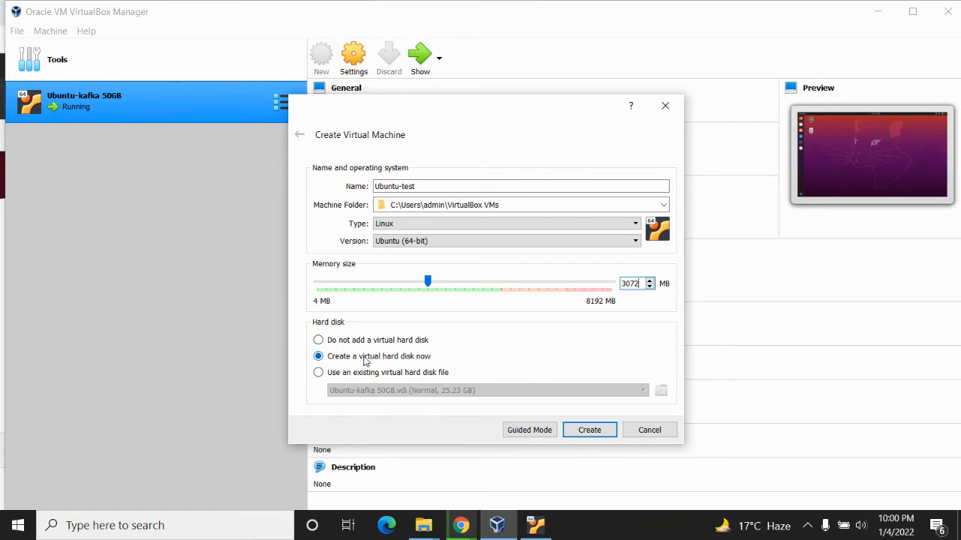
left_click(588, 430)
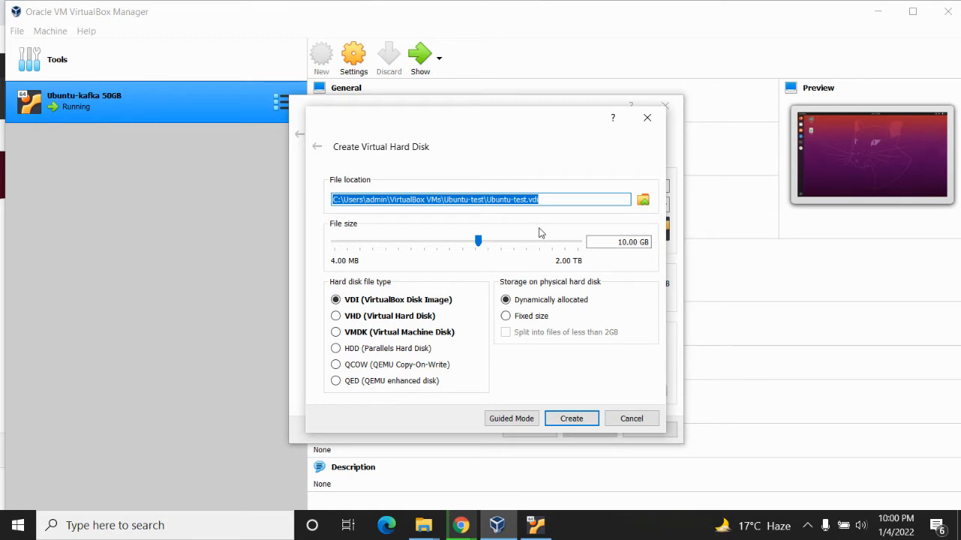
Create a dynamically allocated VDI virtual hard disk for Ubuntu-test with a file size of 50 GB
left_click(502, 198)
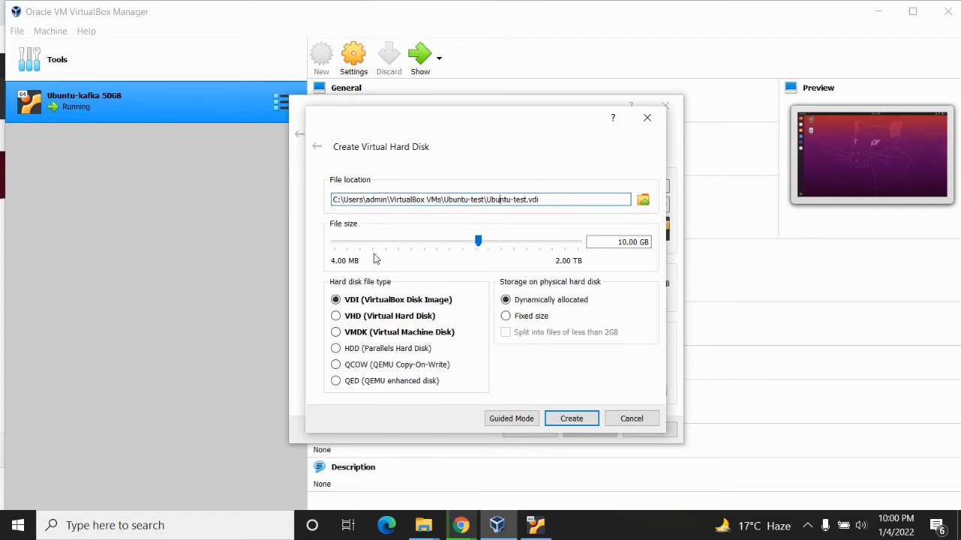
left_click_drag(613, 241, 628, 264)
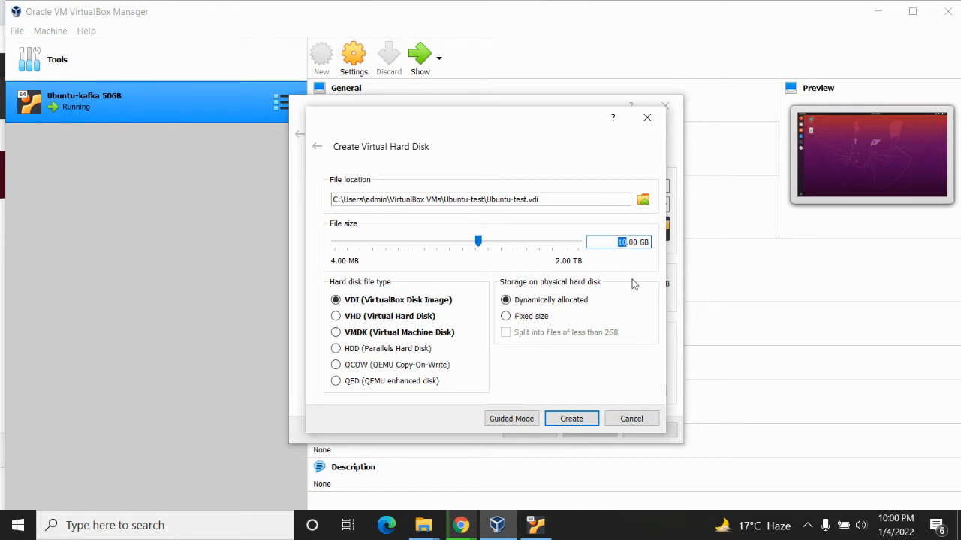
type("50")
left_click(571, 419)
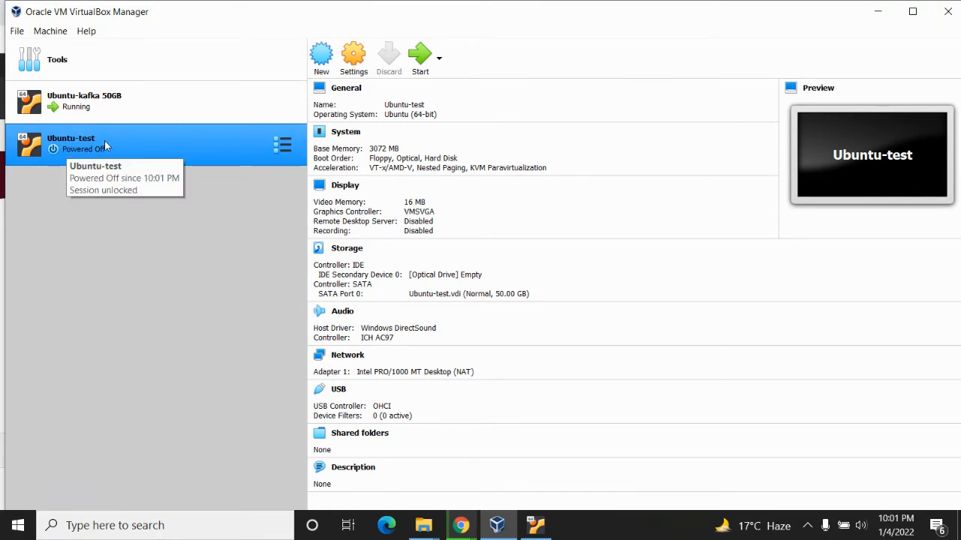
Start the Ubuntu-test virtual machine
left_click(421, 57)
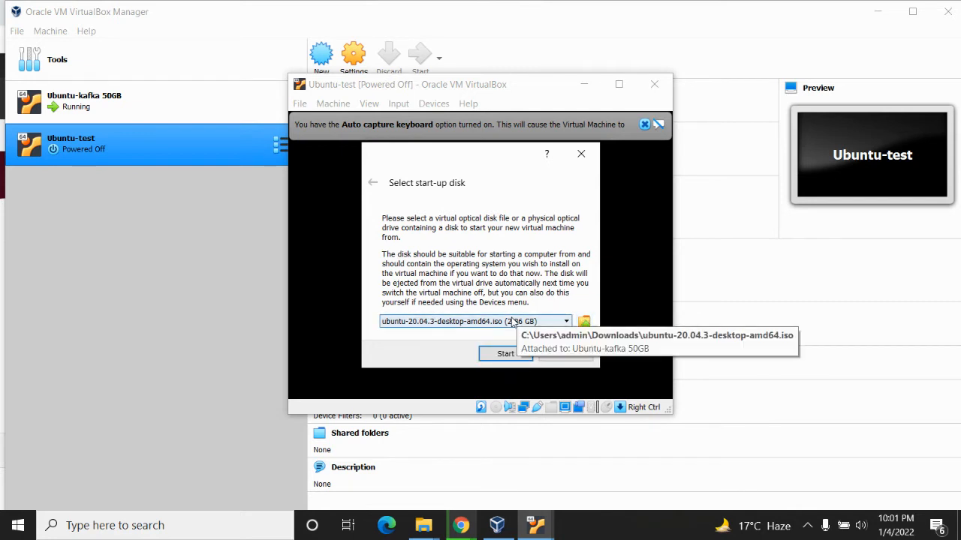
left_click(583, 322)
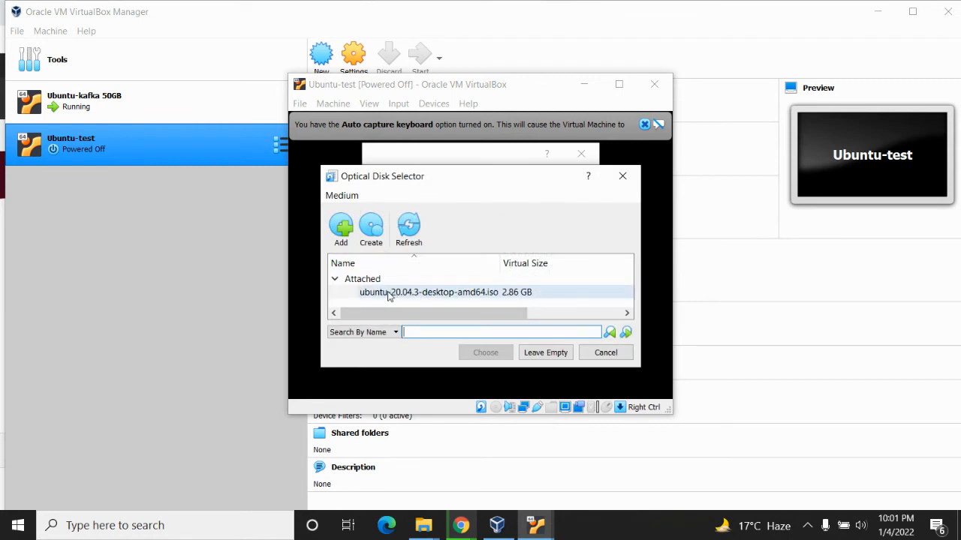
left_click(348, 230)
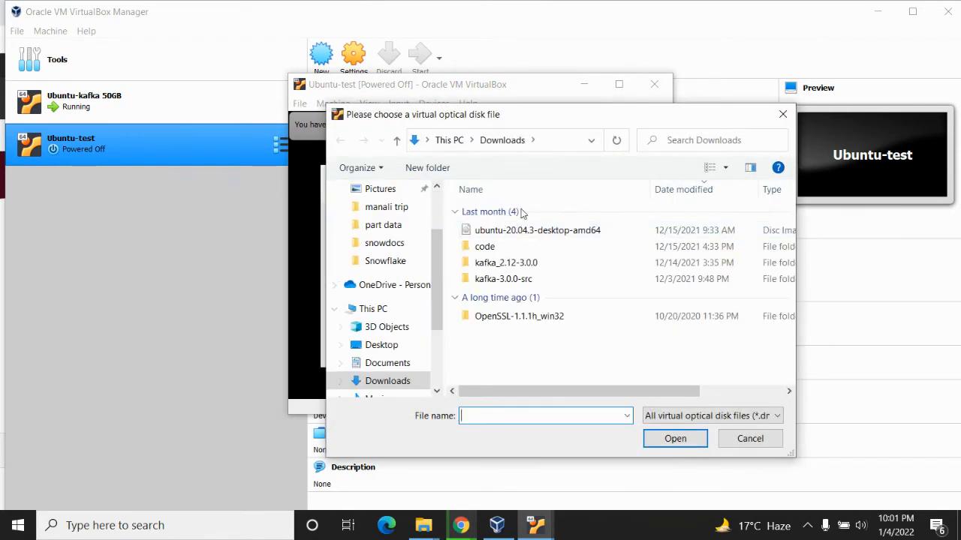
left_click(750, 439)
left_click(601, 357)
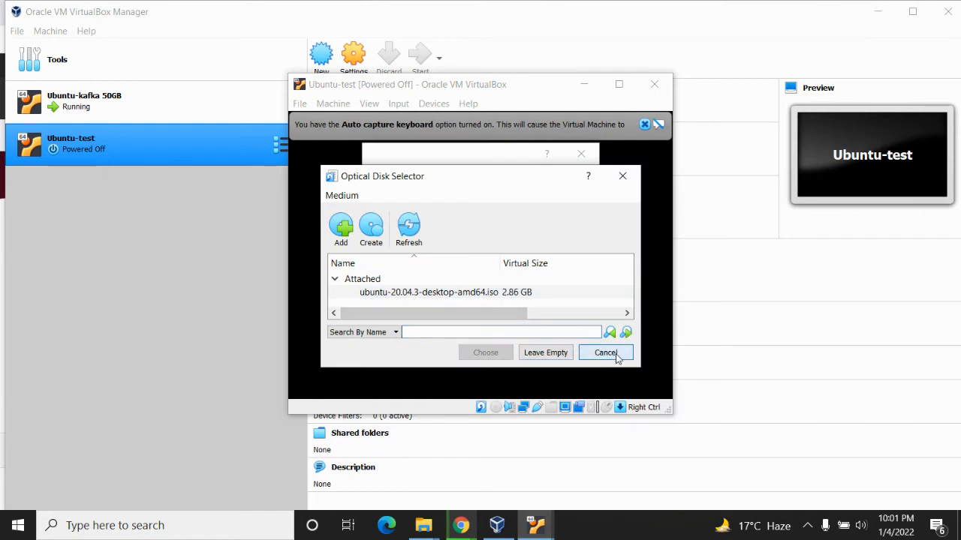
Choose ubuntu-20.04.3-desktop-amd64.iso as the start-up disk, boot Ubuntu-test from it and dismiss the keyboard capture and mouse integration notices
left_click(505, 354)
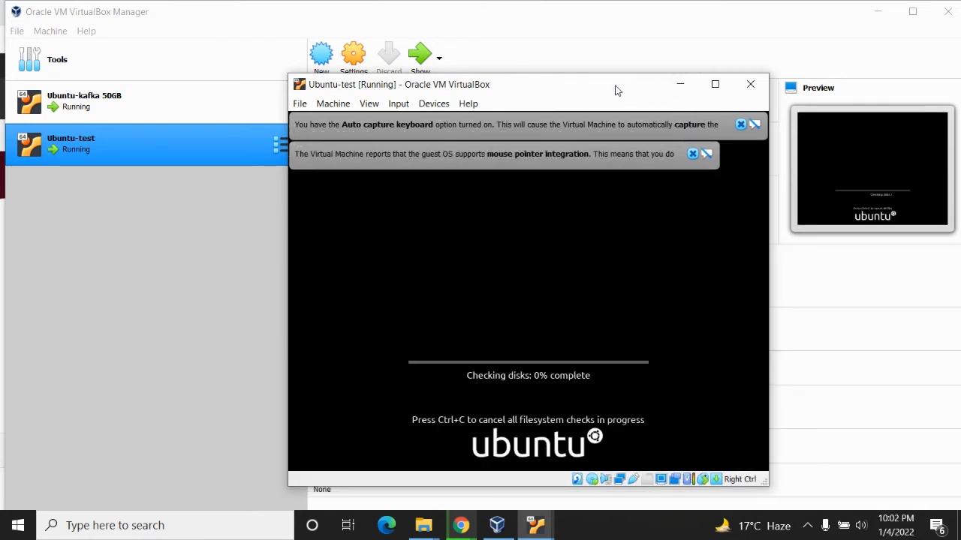
left_click(693, 155)
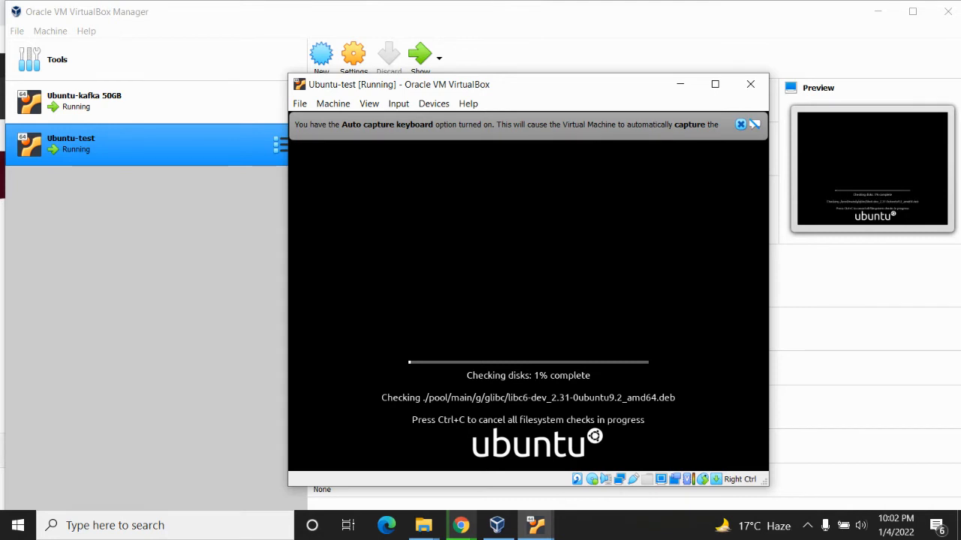
left_click(740, 125)
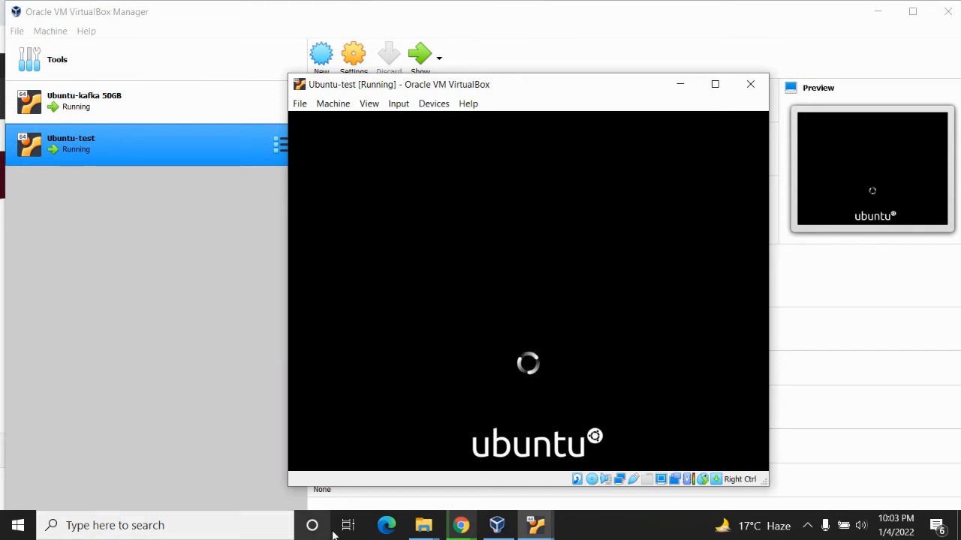
left_click(461, 526)
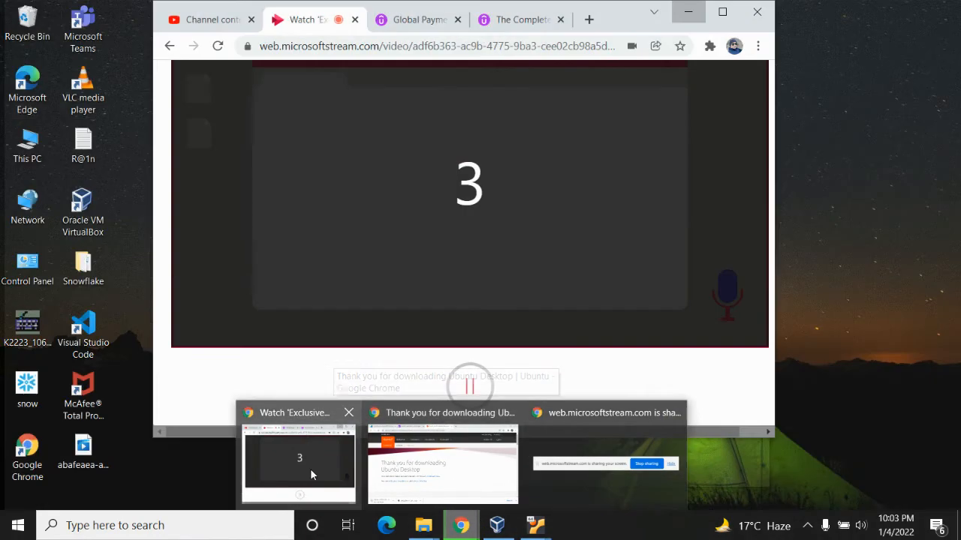
left_click(312, 474)
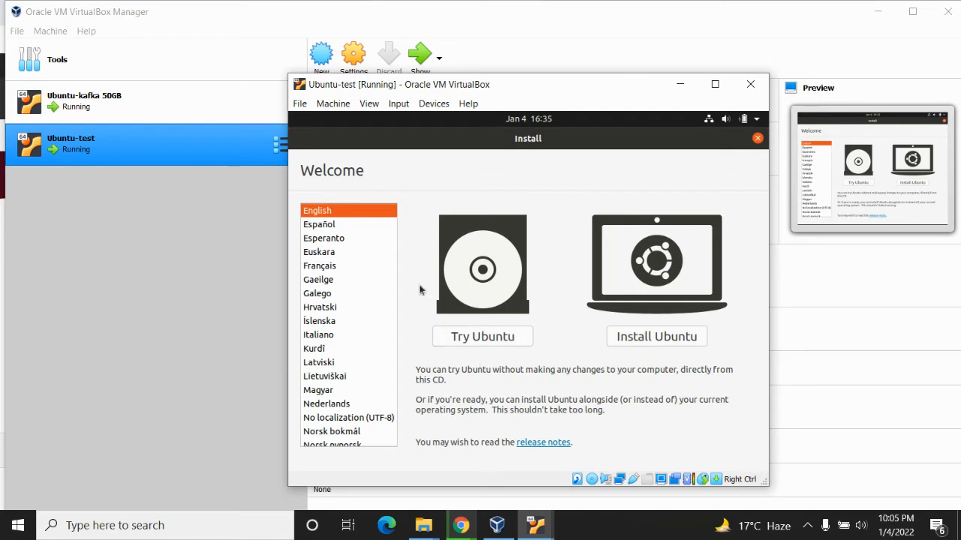
Start installing Ubuntu with the English (US) keyboard layout and a normal installation that downloads updates while installing
left_click(652, 339)
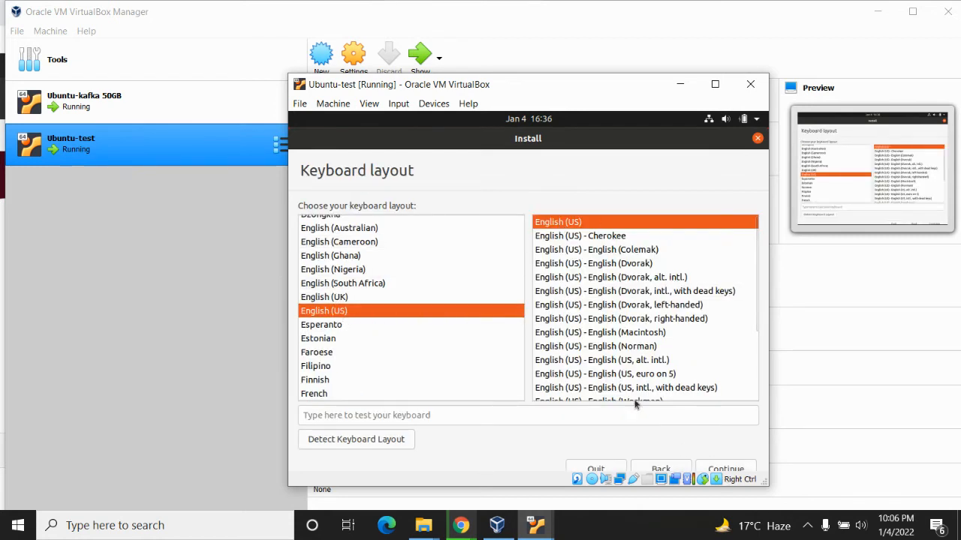
left_click(721, 469)
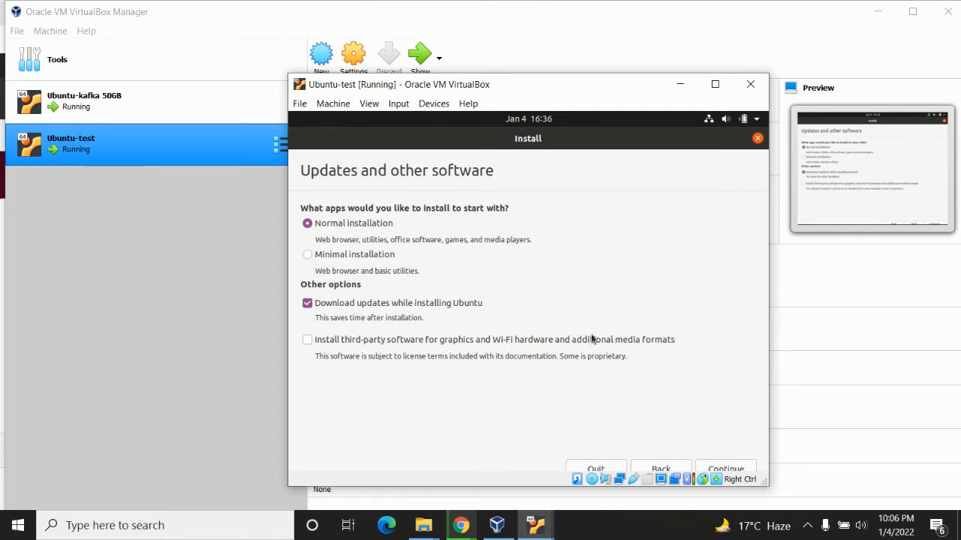
left_click(723, 469)
mouse_move(469, 528)
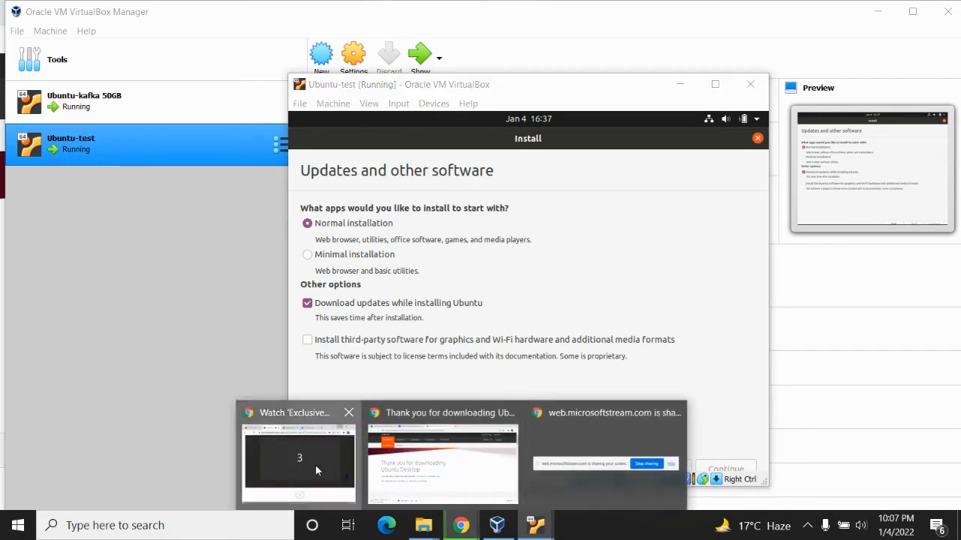
left_click(317, 465)
left_click(467, 385)
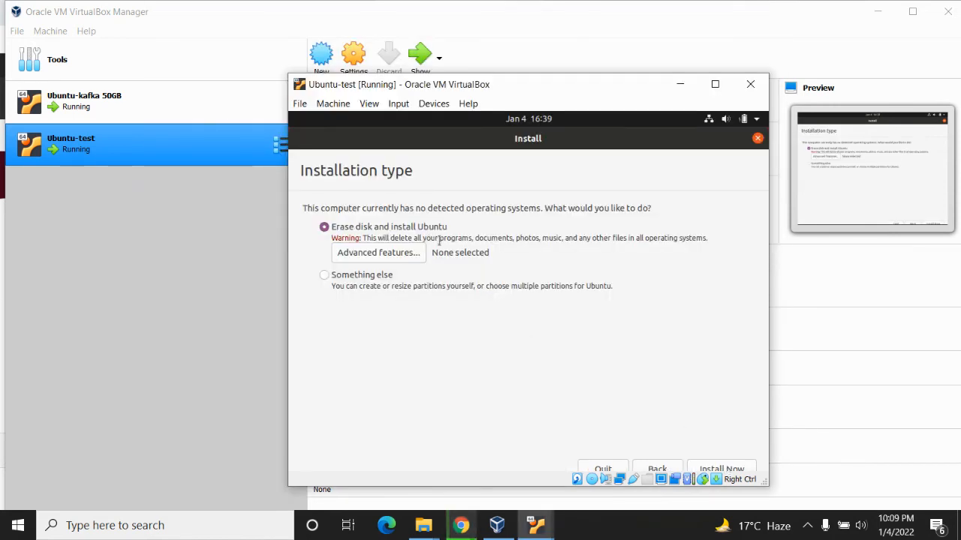
Install Ubuntu by erasing the virtual disk, accept writing the partition changes, and set the location to Kolkata
left_click(736, 469)
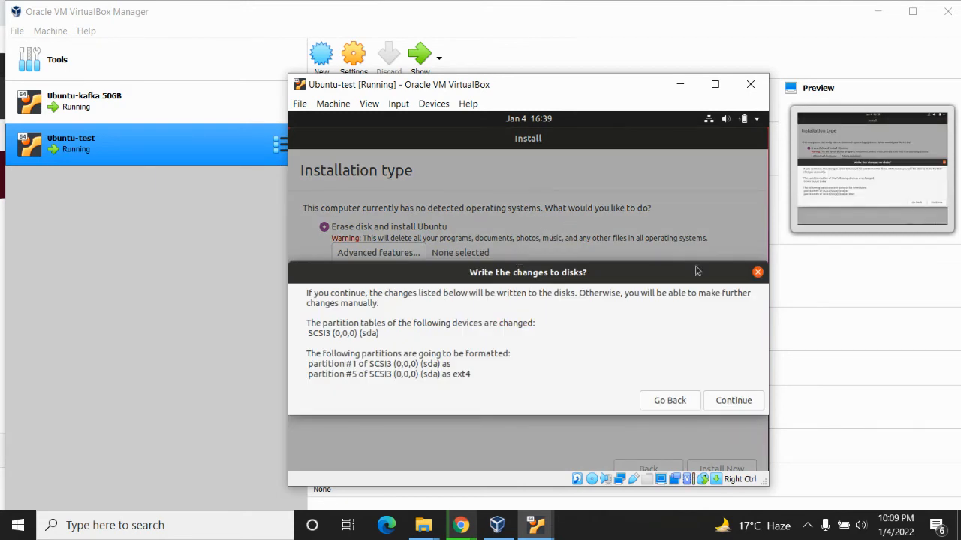
left_click(733, 400)
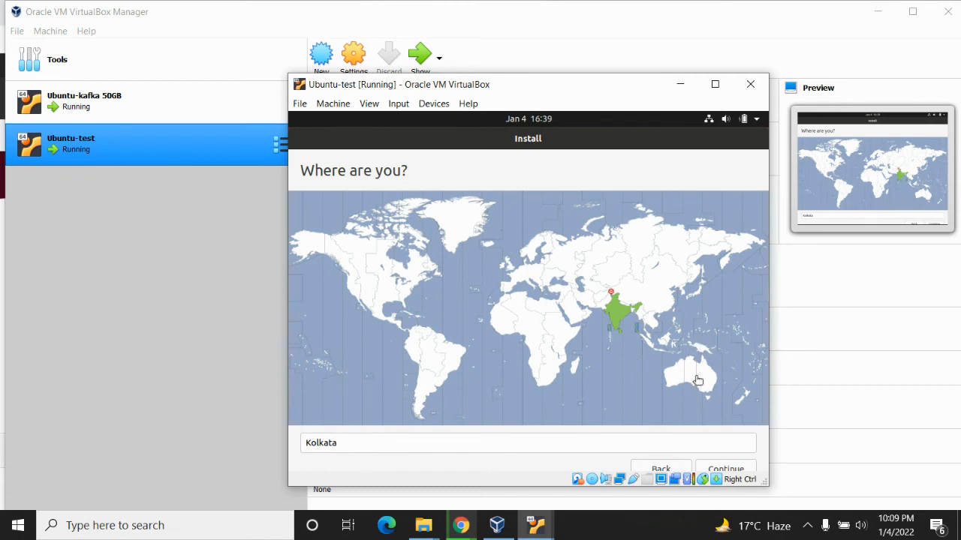
left_click(726, 470)
left_click(615, 329)
key("Return")
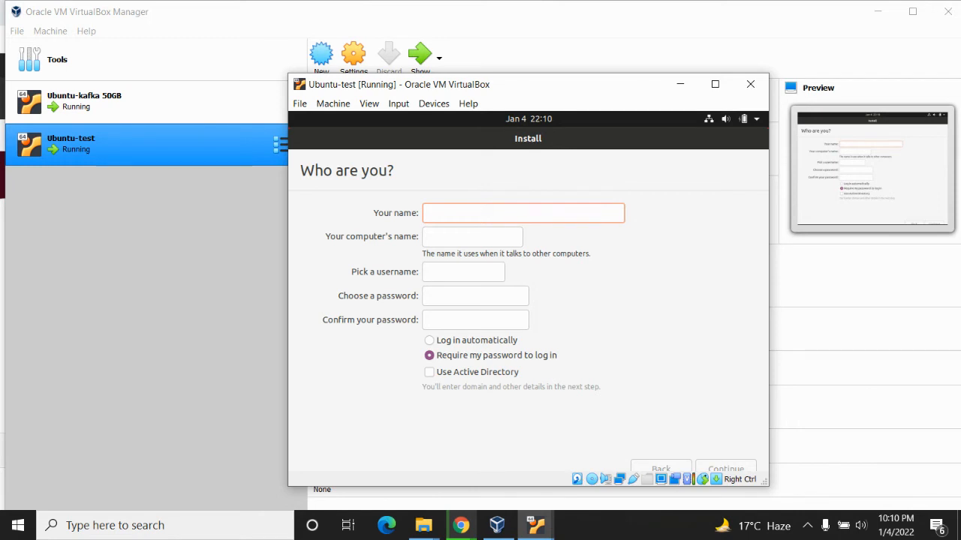
Fill in the user's name, enter and confirm the account password, choose automatic login and continue the installation
type("vidi")
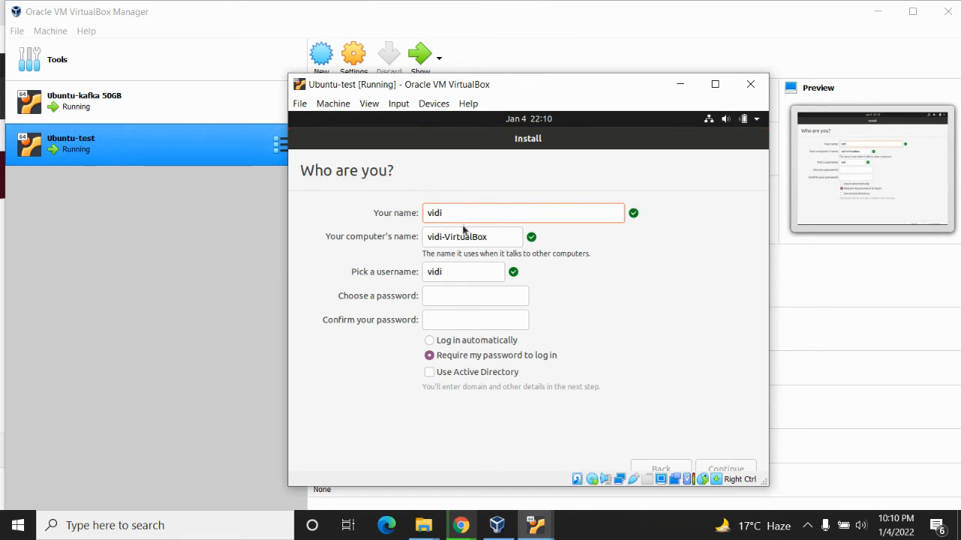
key("BackSpace")
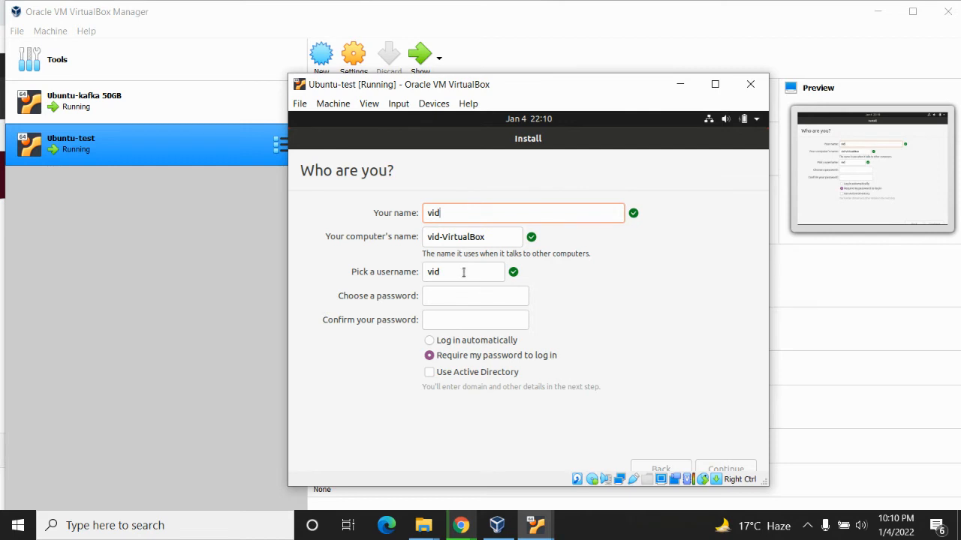
left_click(456, 295)
type("123456")
key("Tab")
type("123456")
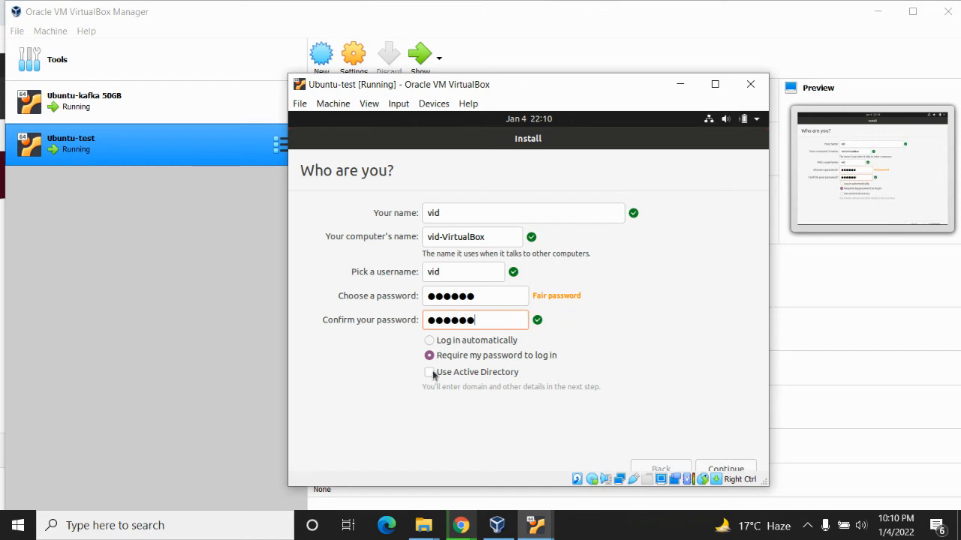
left_click(429, 340)
left_click(703, 467)
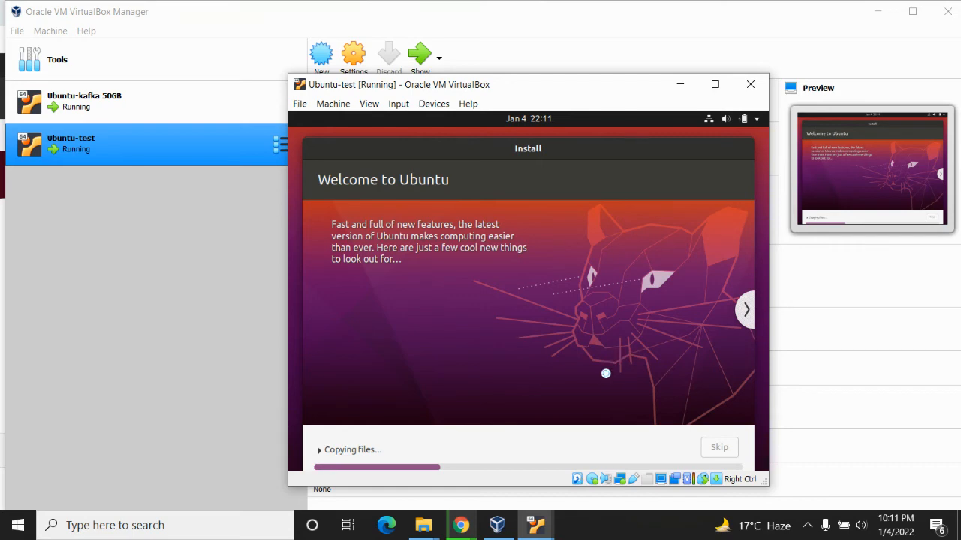
left_click(469, 530)
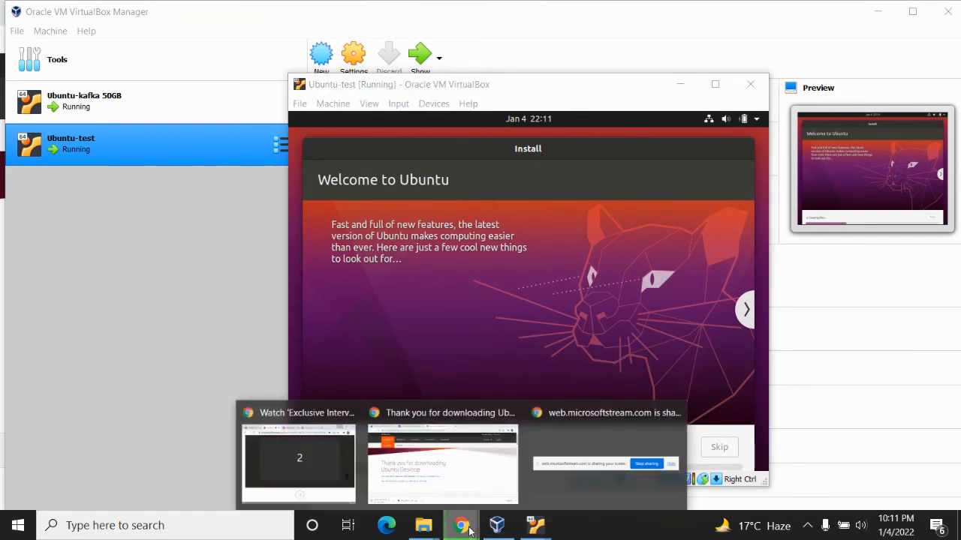
left_click(307, 457)
left_click(470, 386)
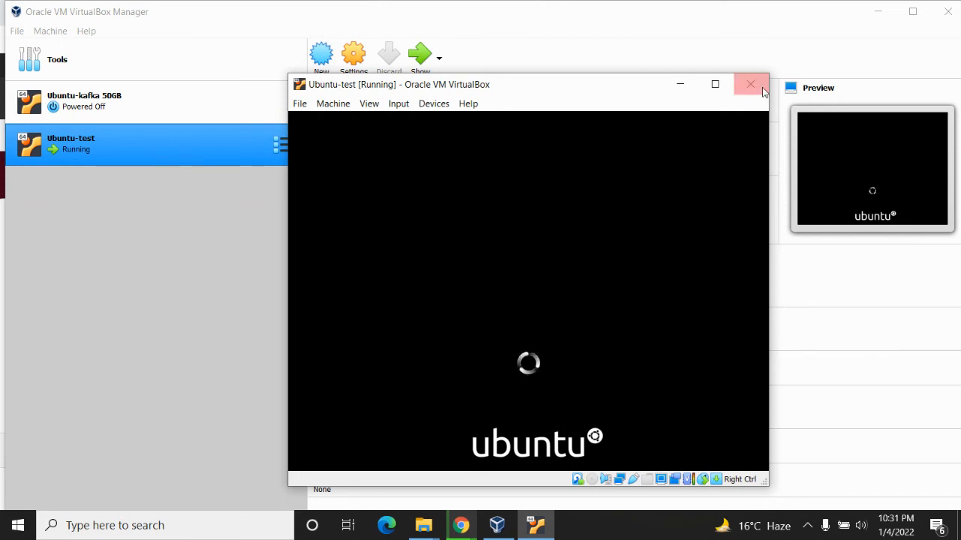
Maximize the Ubuntu-test window and scale Virtual Screen 1 to 125%
left_click(715, 85)
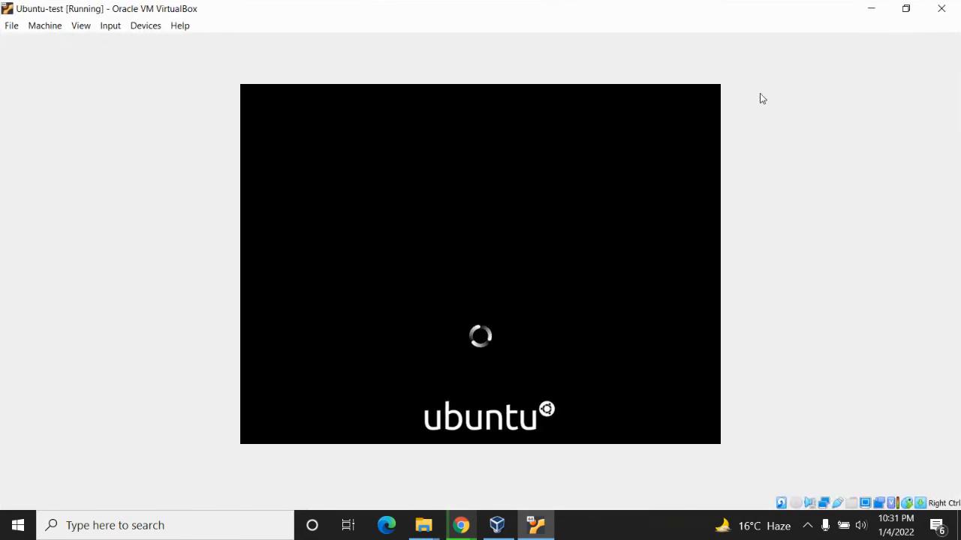
left_click(905, 8)
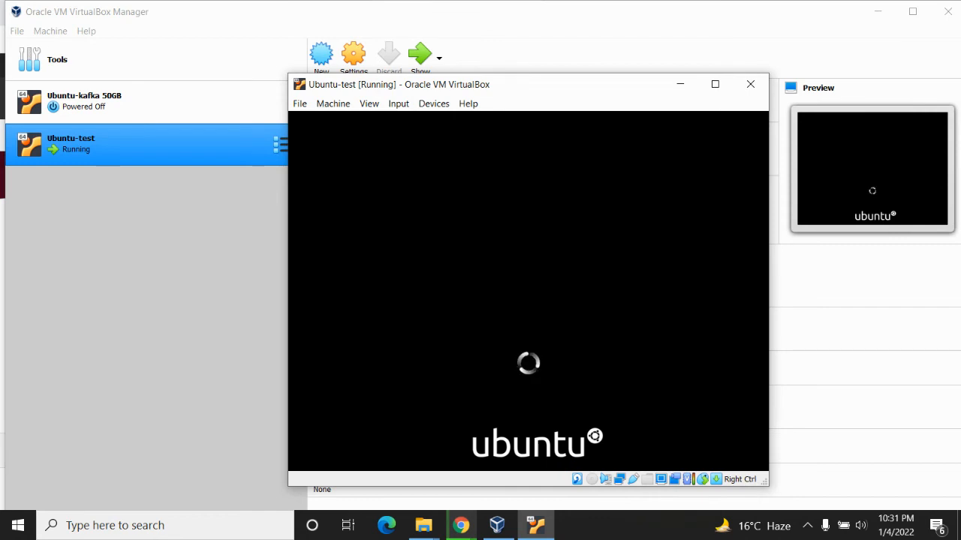
left_click(721, 89)
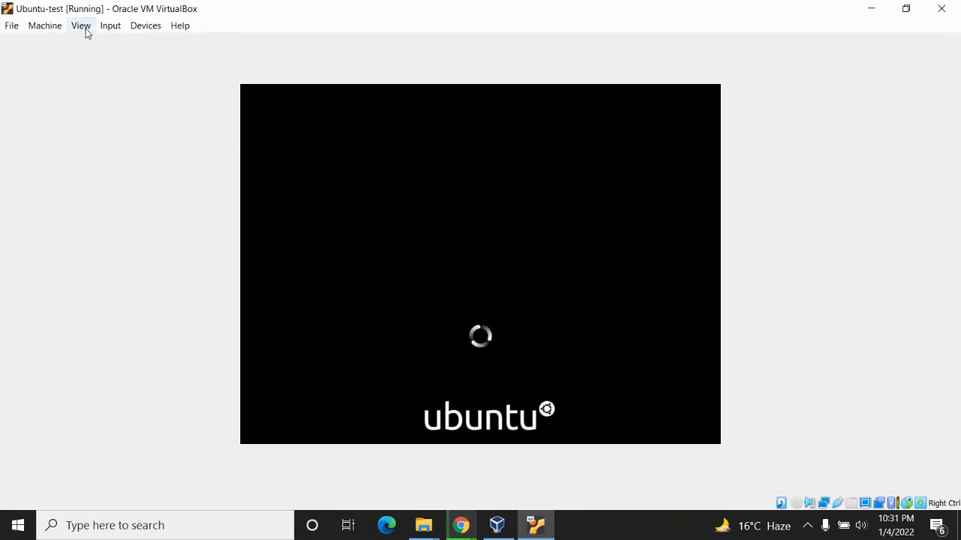
left_click(88, 30)
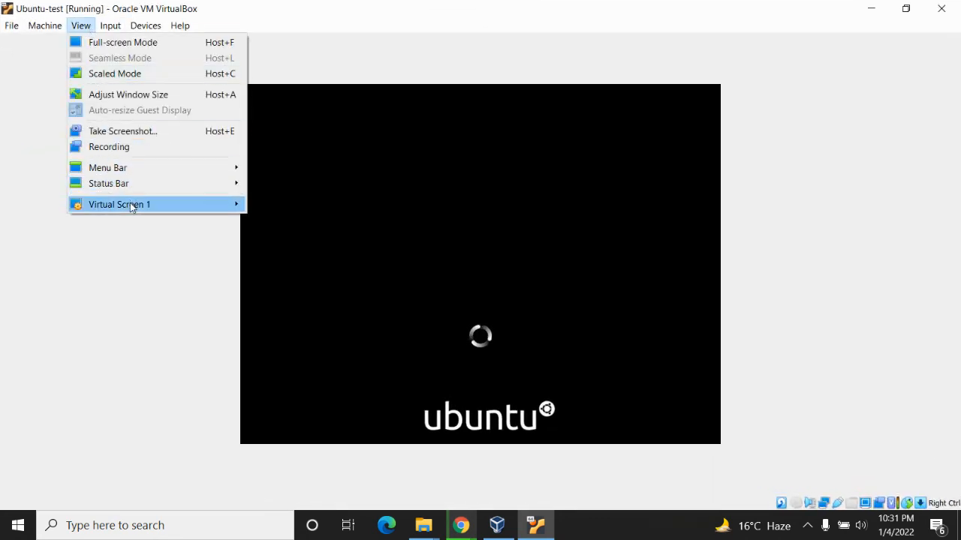
mouse_move(130, 203)
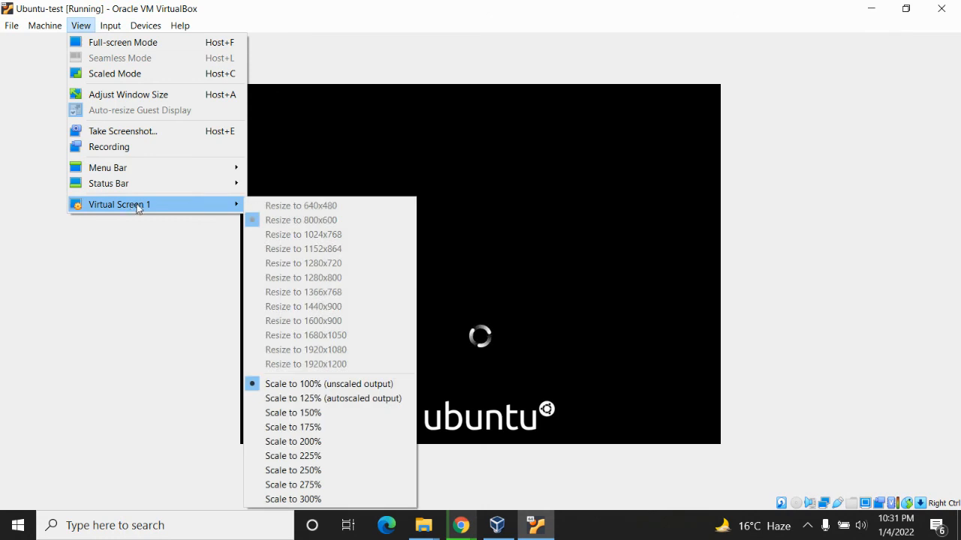
left_click(325, 398)
Try scaling Virtual Screen 1 to 200% and return it to 100% (unscaled output)
left_click(82, 26)
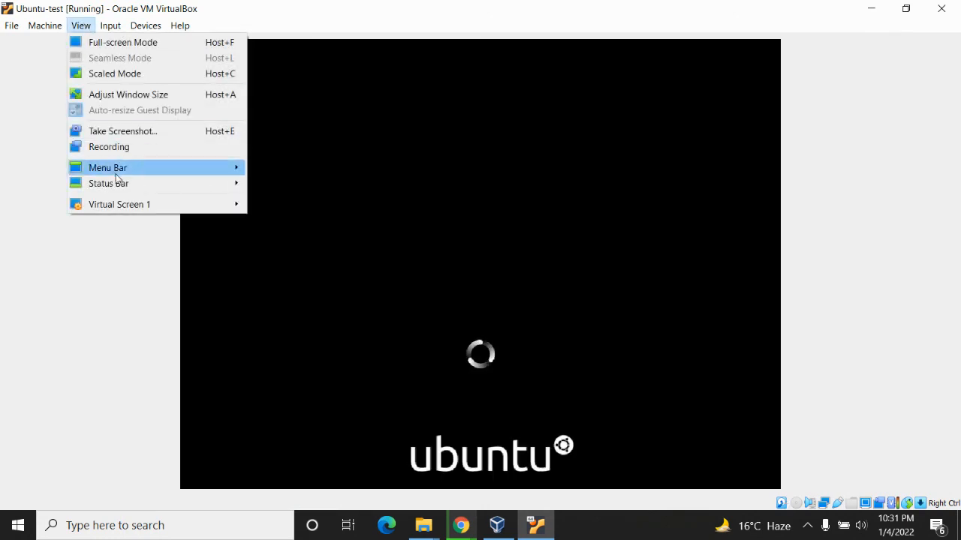
mouse_move(130, 206)
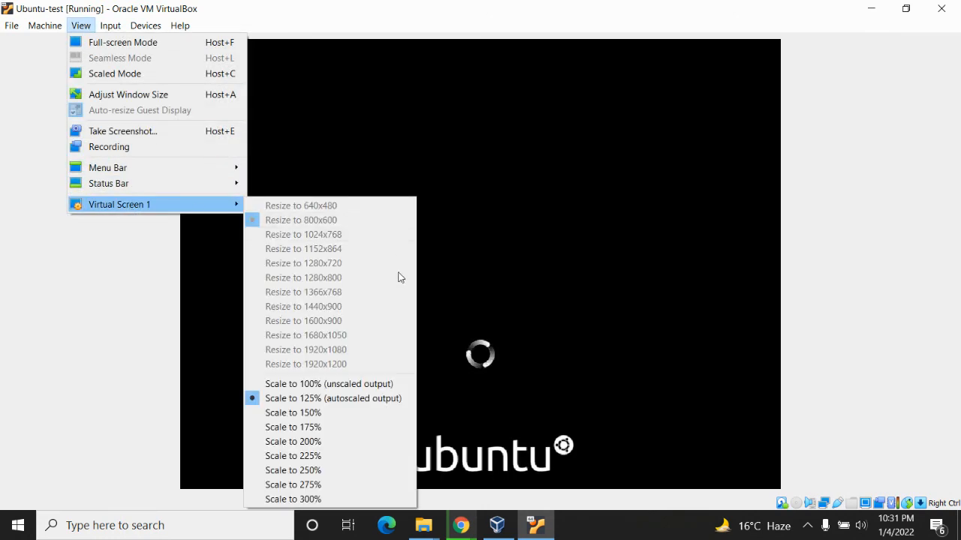
left_click(331, 441)
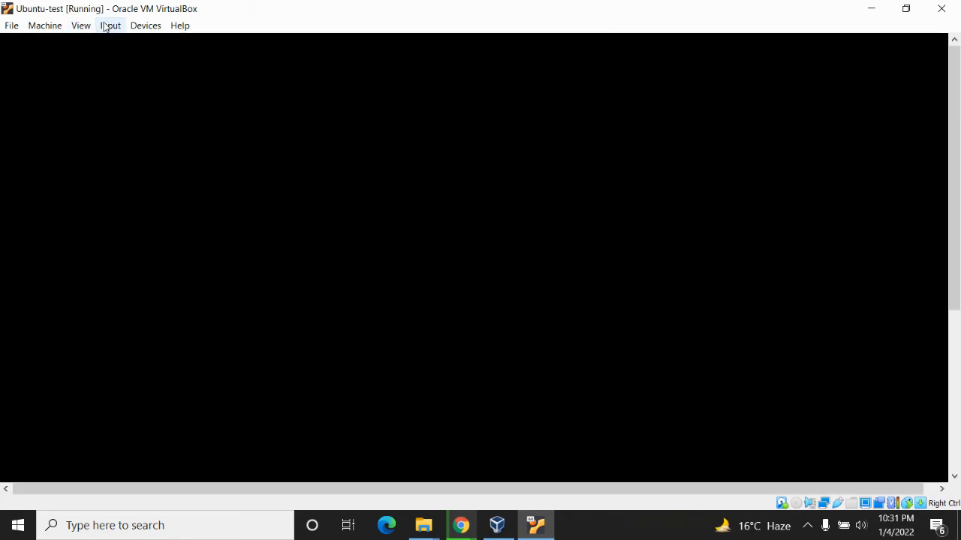
left_click(89, 28)
mouse_move(145, 207)
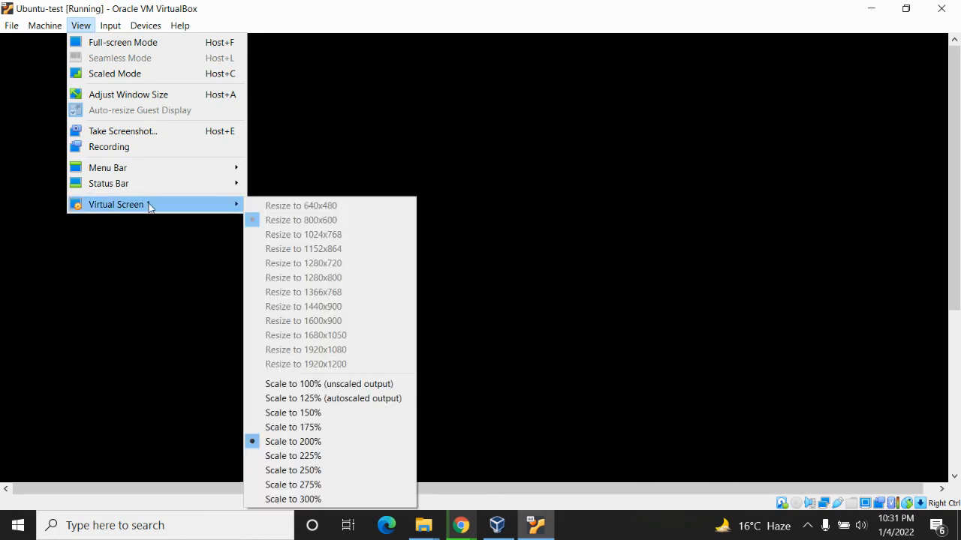
left_click(337, 384)
Adjust the Ubuntu-test window to the size of the guest display and move it toward the middle of the host desktop
left_click(81, 26)
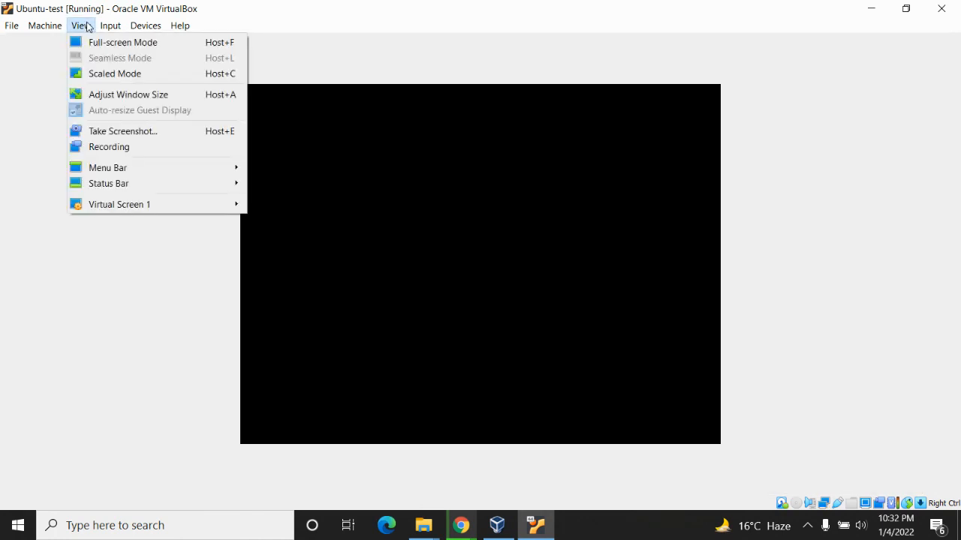
mouse_move(137, 171)
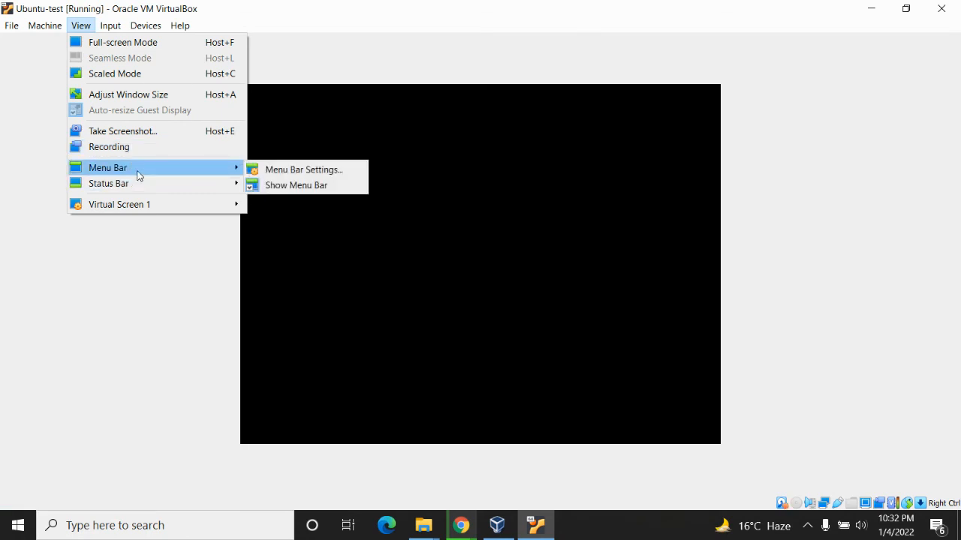
left_click(159, 104)
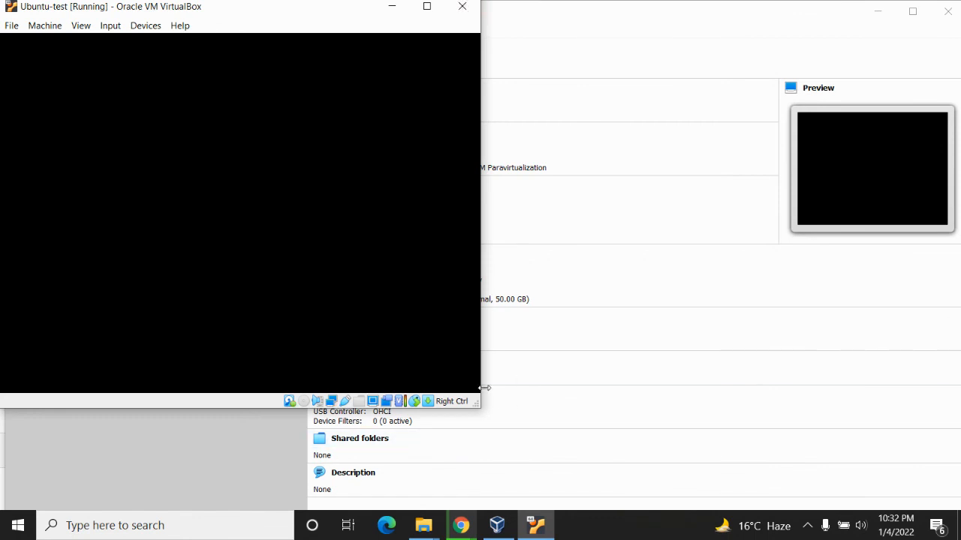
left_click(426, 7)
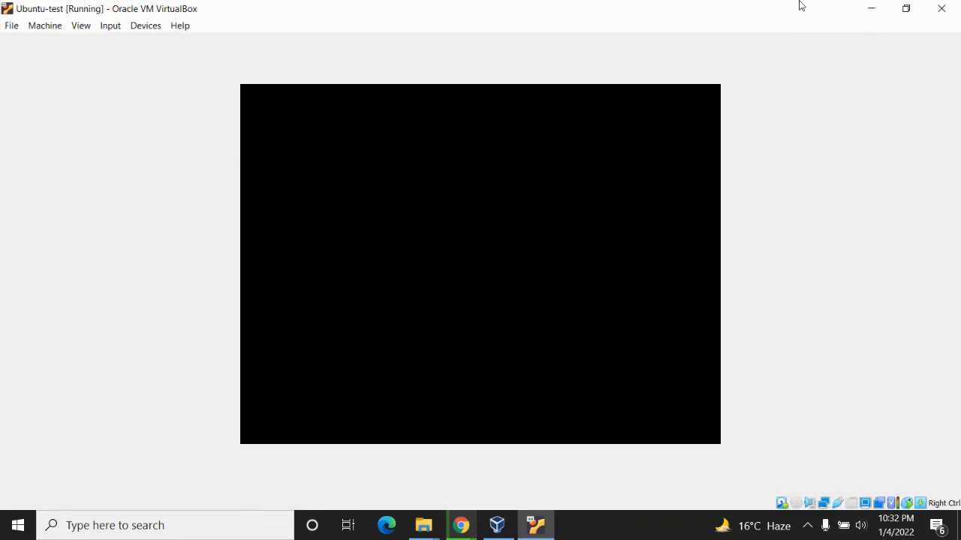
left_click(906, 8)
left_click_drag(284, 14, 551, 46)
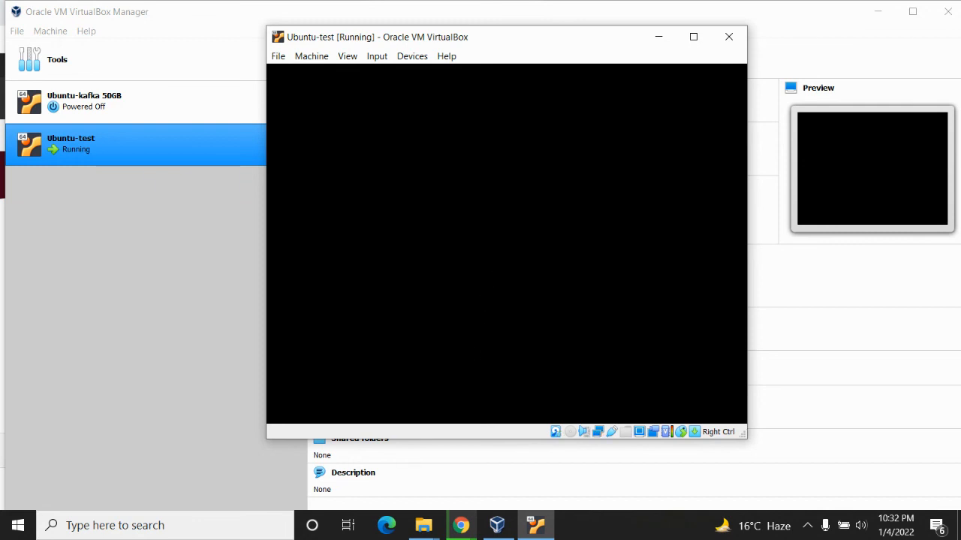
left_click(462, 524)
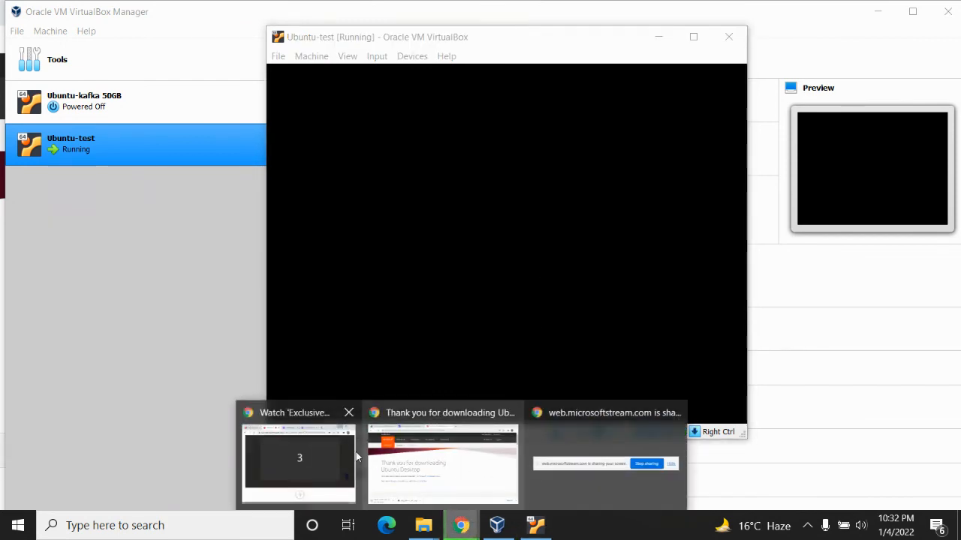
left_click(307, 455)
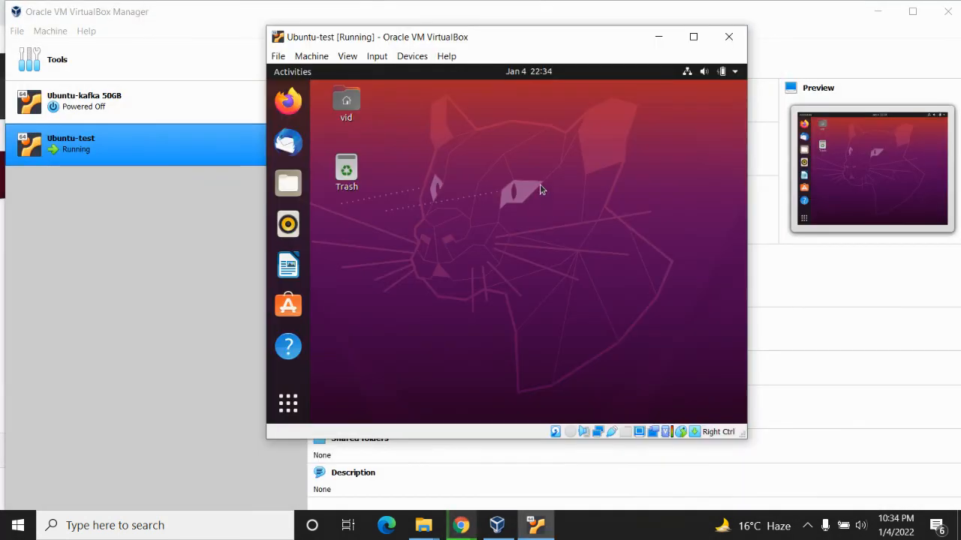
Open the Ubuntu guest's settings, show the Appearance page and maximize the Ubuntu-test window
right_click(535, 159)
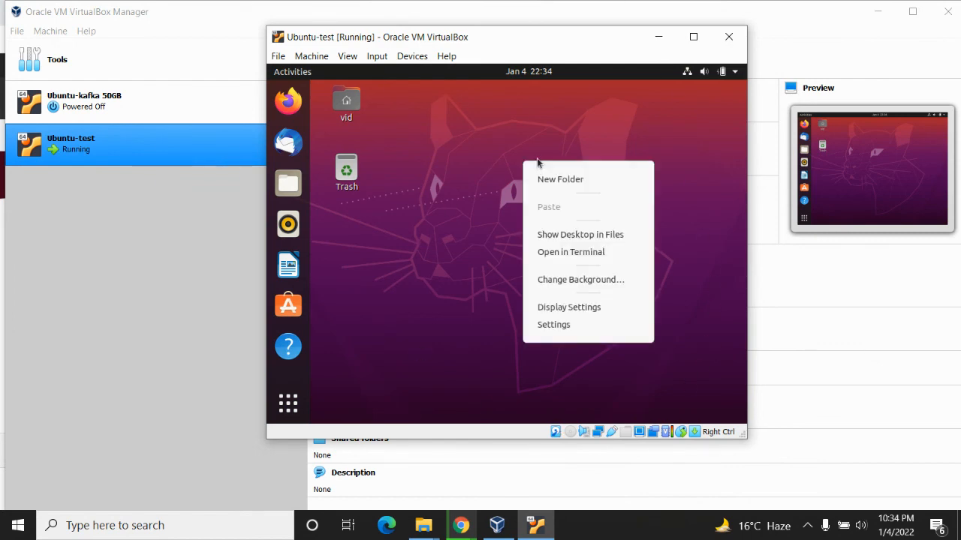
left_click(536, 307)
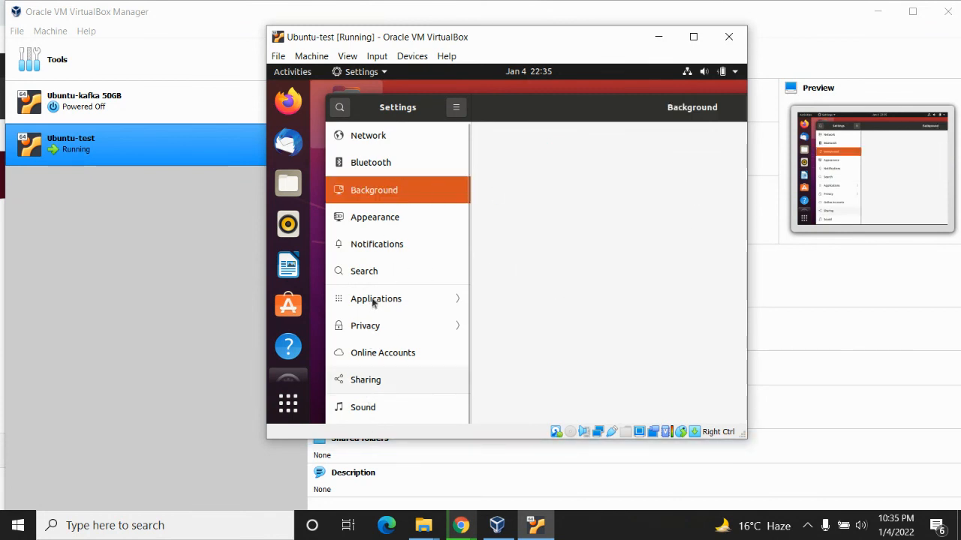
left_click(363, 218)
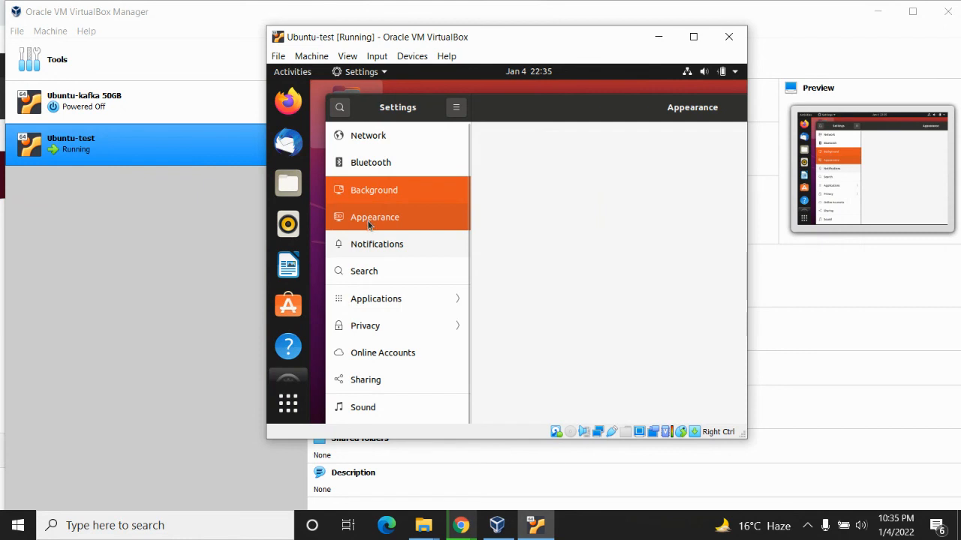
left_click(693, 37)
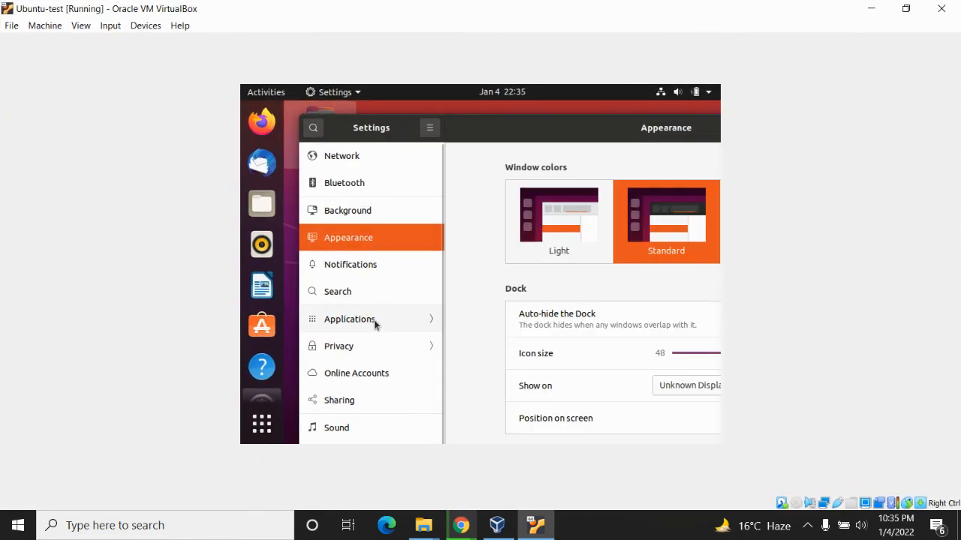
View the Background settings, move the Settings window so its cut-off part fits the guest screen, and close it
left_click(349, 213)
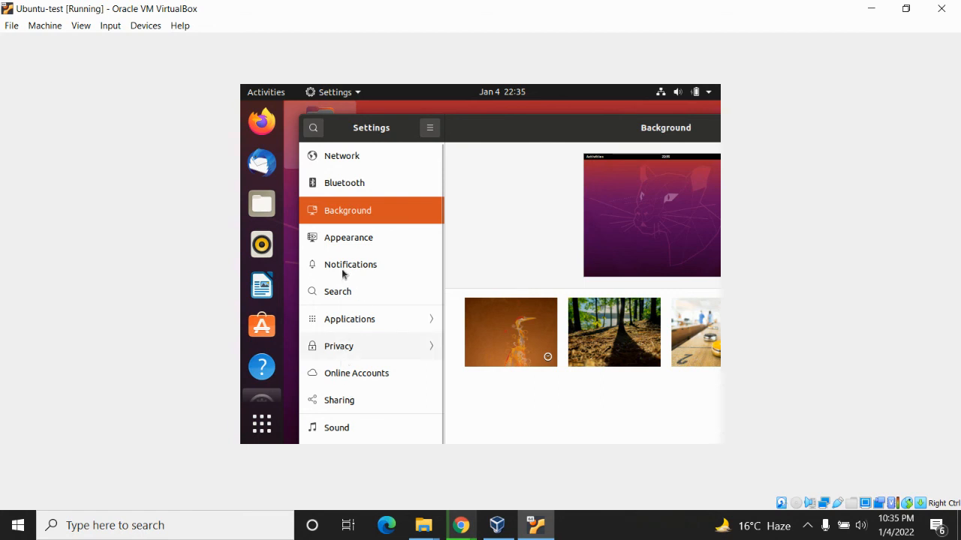
left_click(431, 129)
left_click_drag(515, 133, 323, 135)
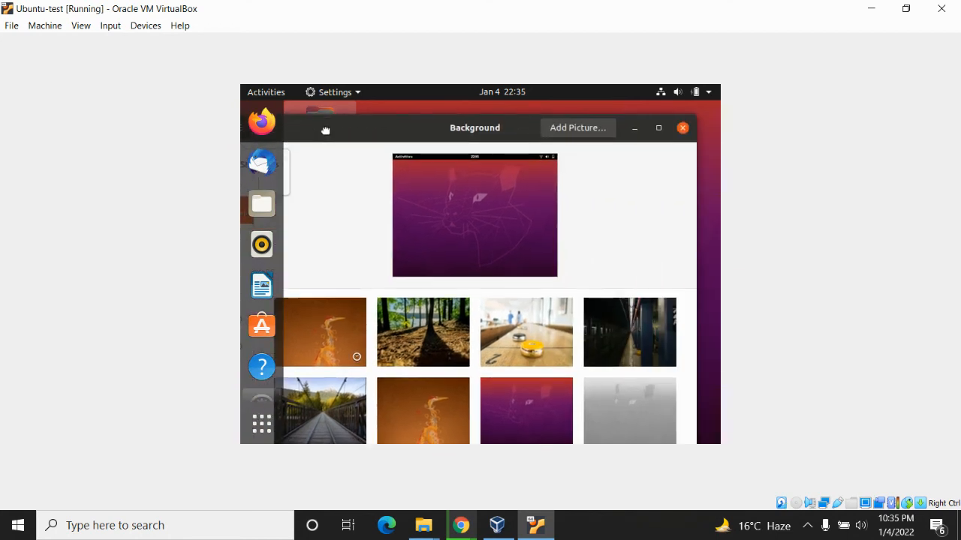
left_click(682, 128)
Postpone the updates offered by Software Updater and open Display Settings for the guest desktop
right_click(510, 234)
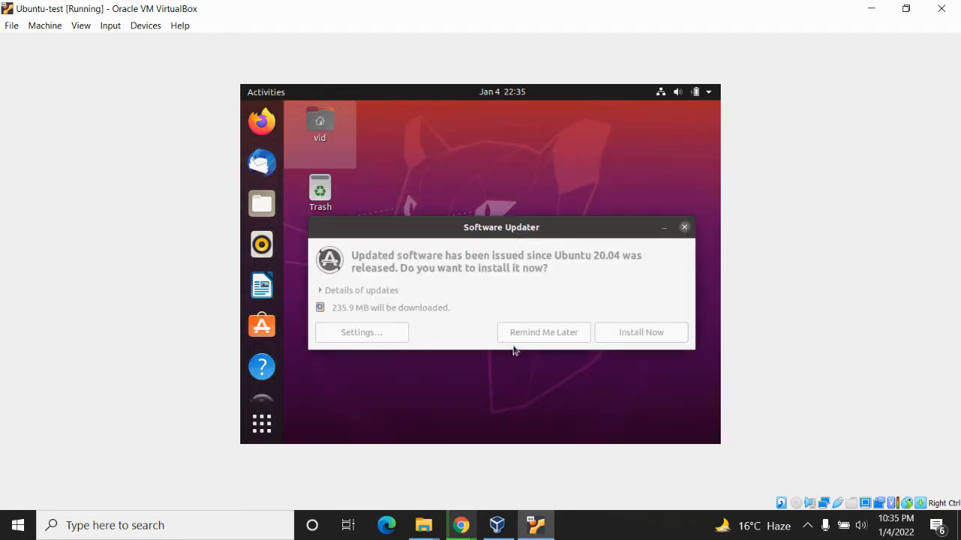
left_click(660, 293)
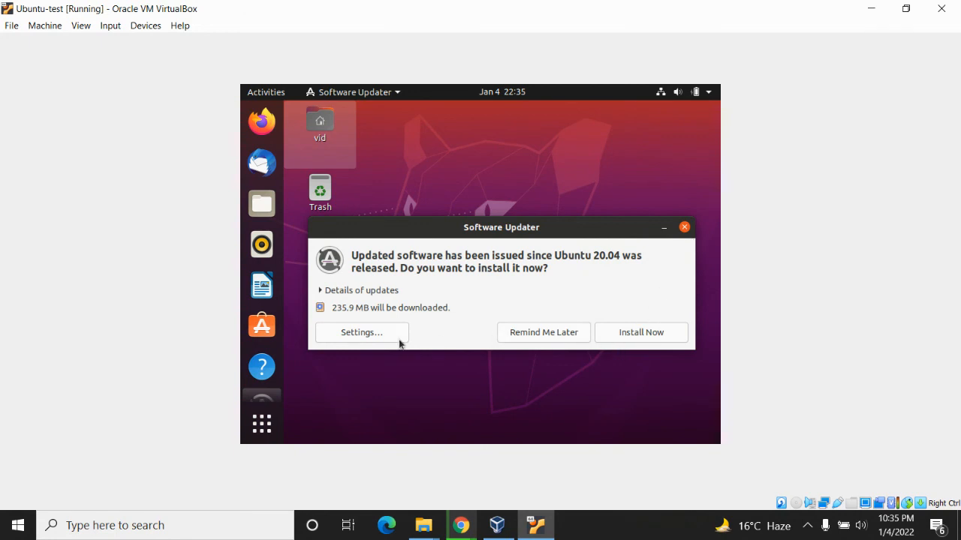
left_click(548, 339)
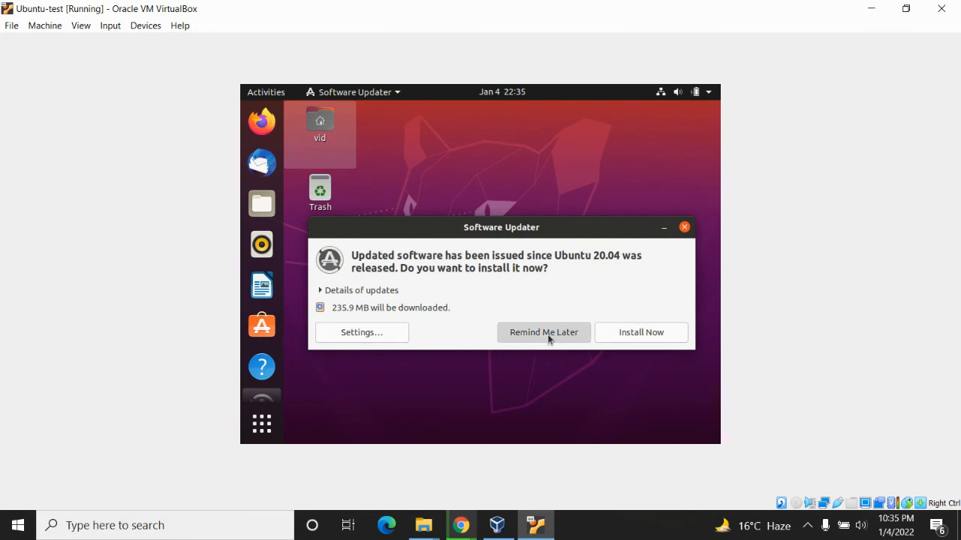
right_click(458, 199)
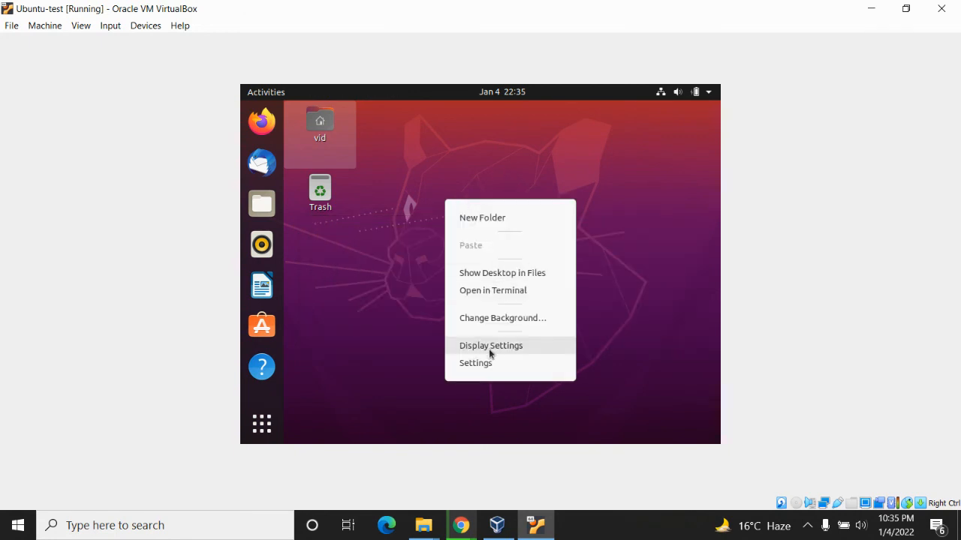
left_click(488, 348)
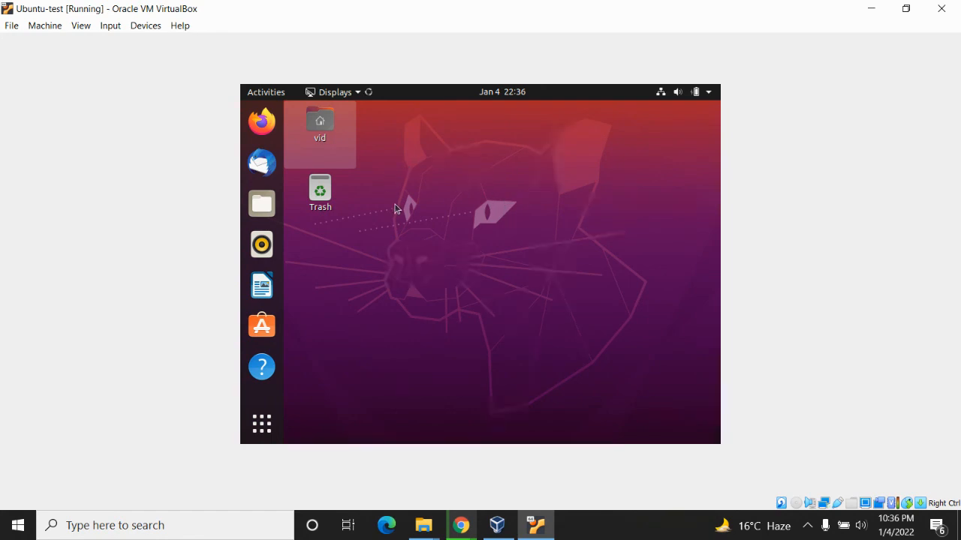
mouse_move(459, 524)
left_click(306, 455)
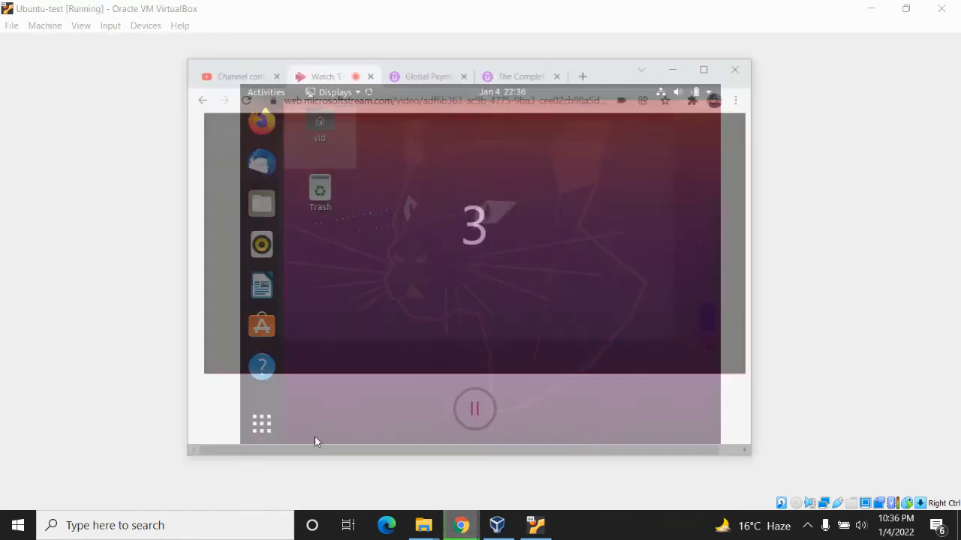